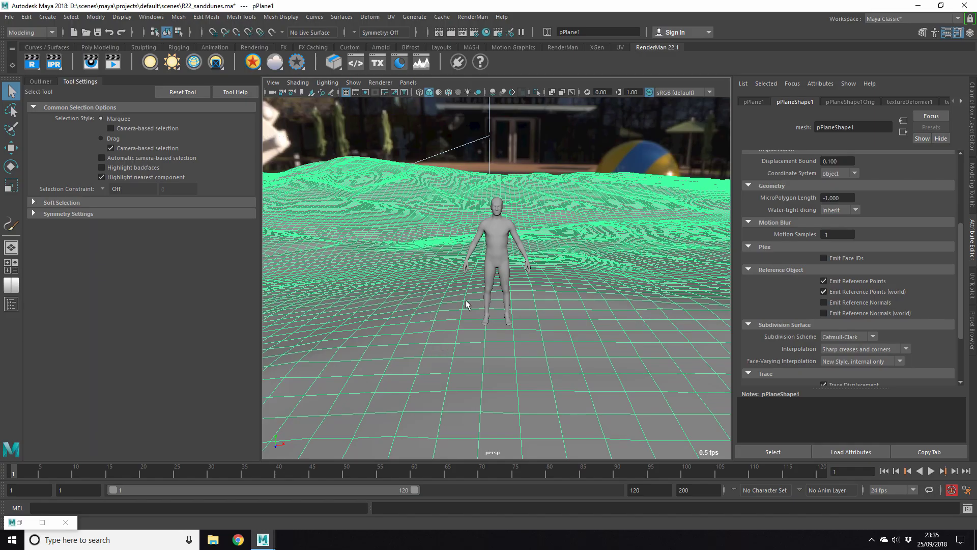
- Make the dune plane paintable and load the grassWindWide brush from the Paint Effects Grasses examples
click(423, 21)
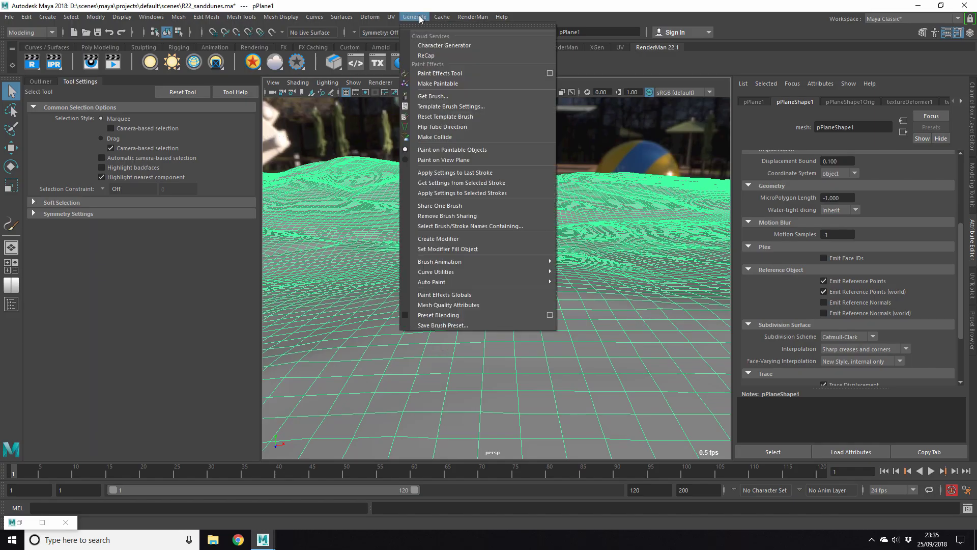
click(442, 81)
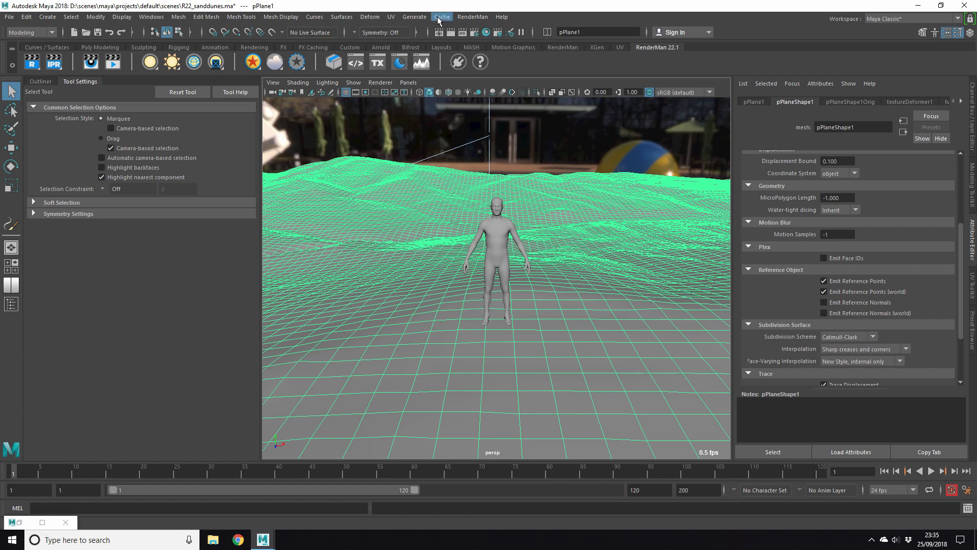
click(414, 16)
click(451, 96)
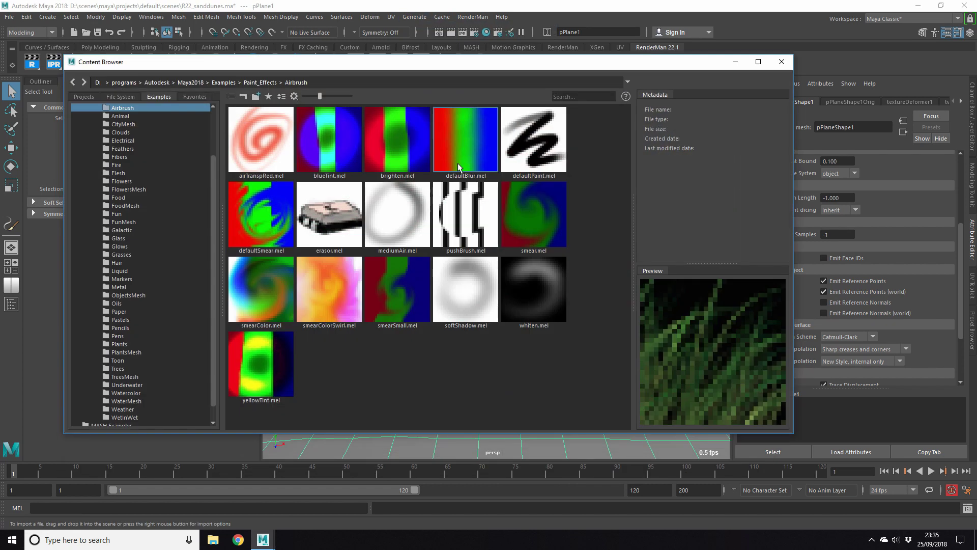
drag(211, 235, 215, 266)
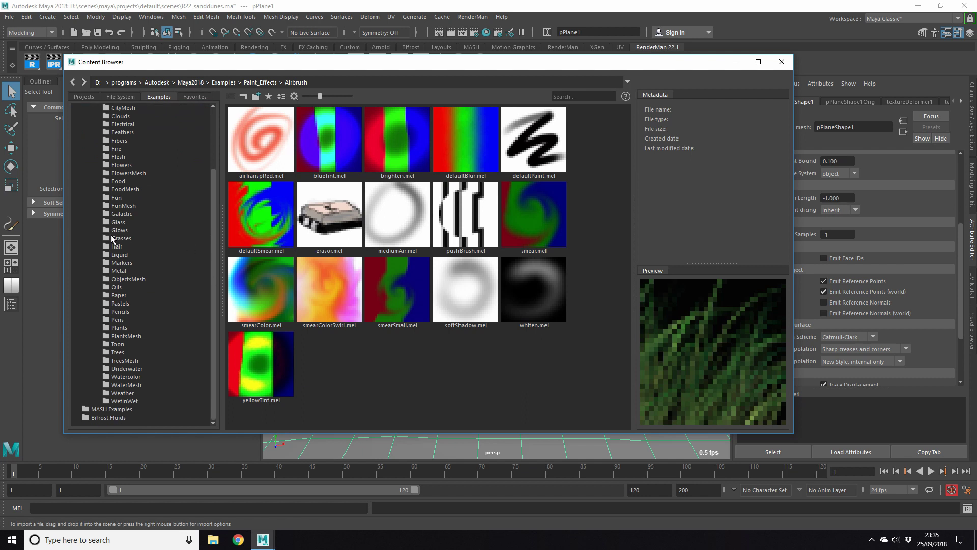
click(114, 238)
click(397, 363)
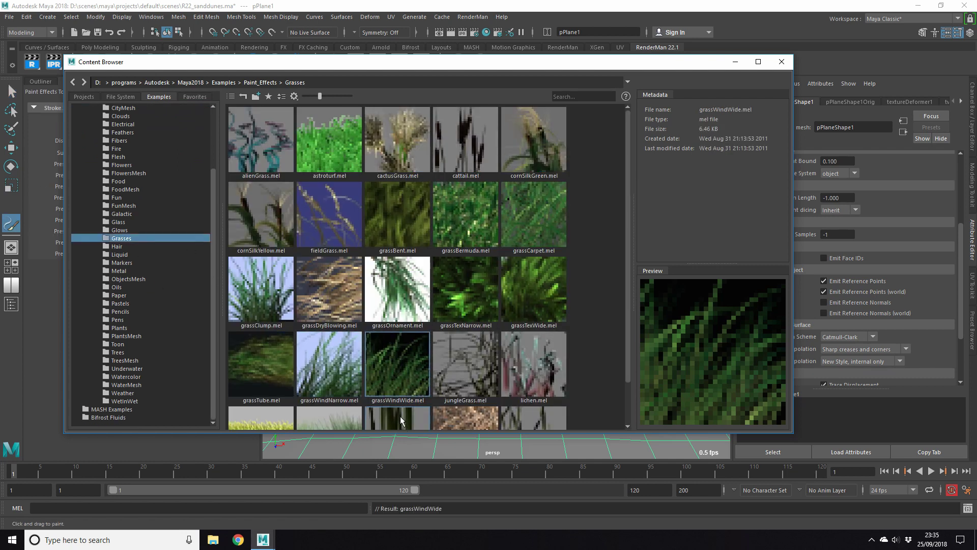
click(781, 63)
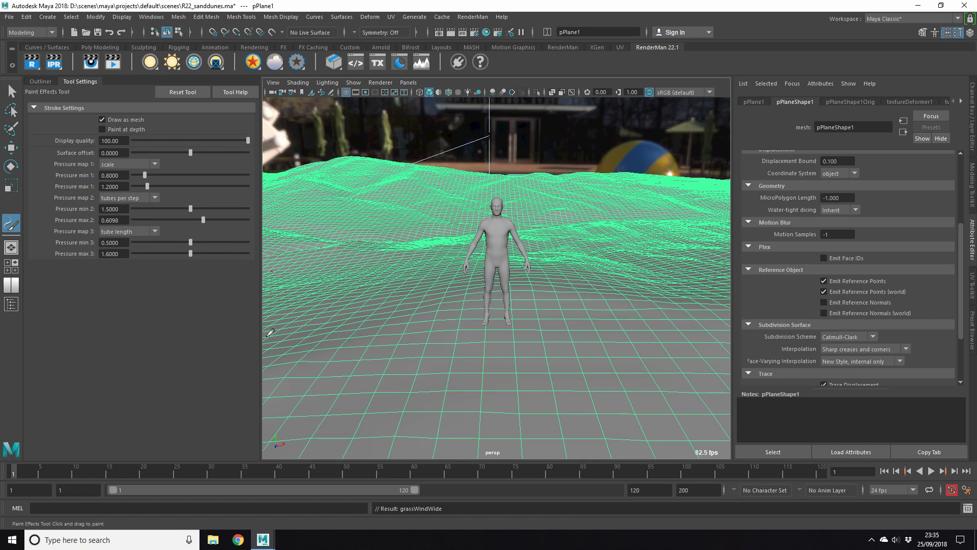
- Paint a trial grass stroke on the dune plane and frame the view on the figure
alt+drag(455, 326, 434, 337)
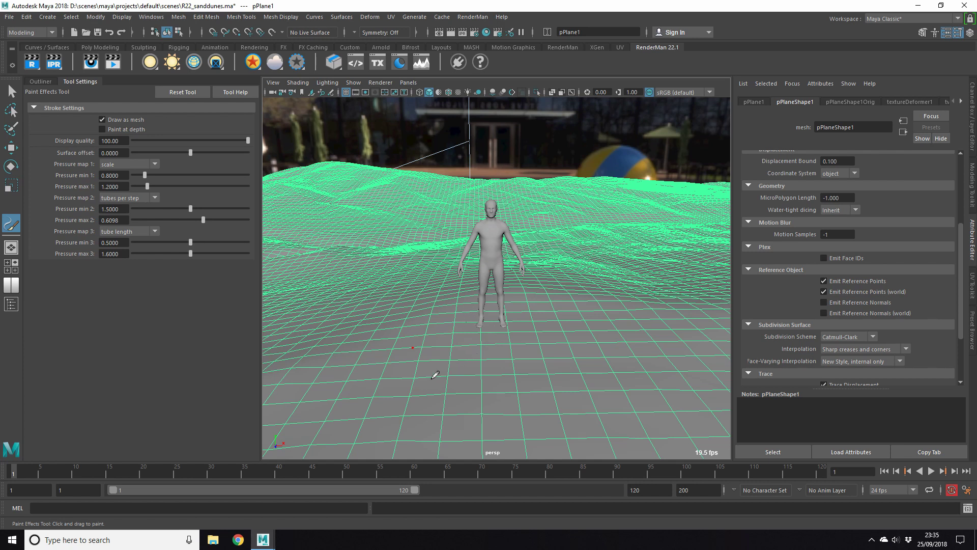
drag(406, 395, 405, 392)
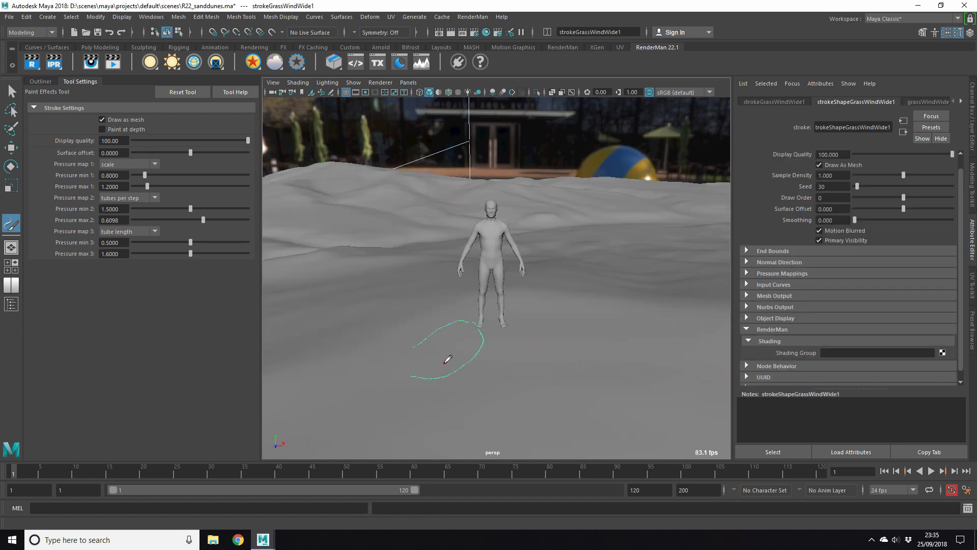
alt+drag(448, 359, 442, 349)
mouse_move(421, 331)
alt+right_down()
mouse_move(610, 338)
mouse_move(483, 332)
alt+right_up()
alt+drag(483, 332, 438, 326)
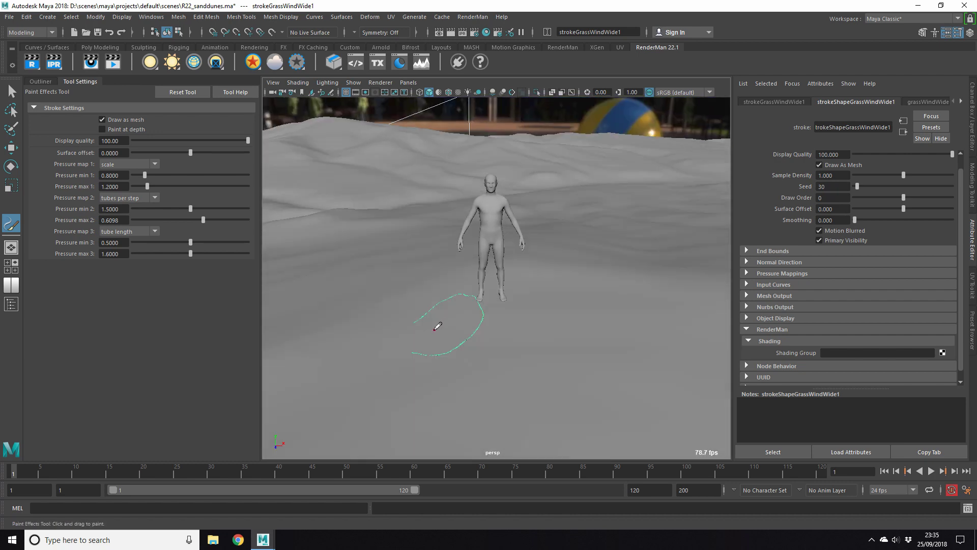
- Paint grass by the figure's feet, undo it, then paint one small patch left of the figure
drag(436, 331, 515, 290)
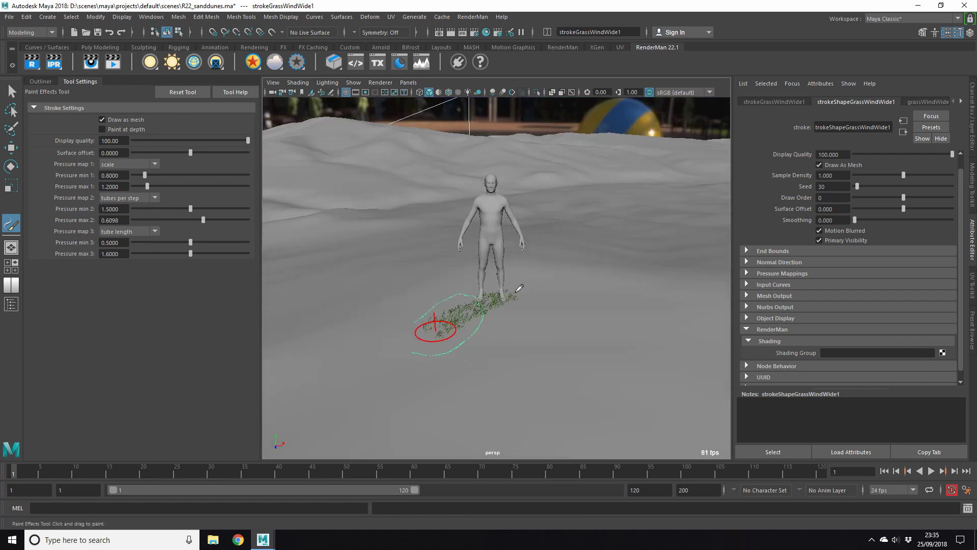
mouse_move(458, 343)
mouse_down()
mouse_move(433, 359)
mouse_move(539, 311)
mouse_up()
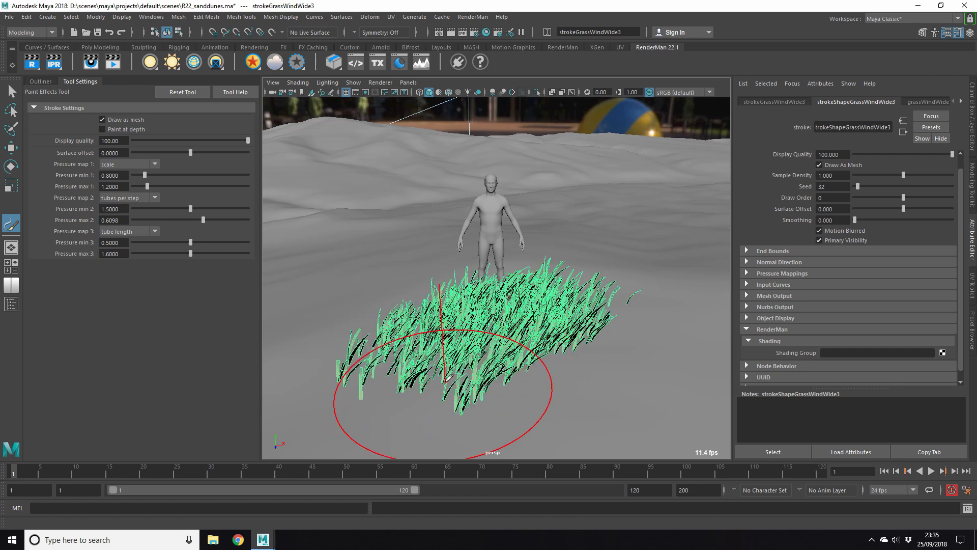
key(ctrl+z)
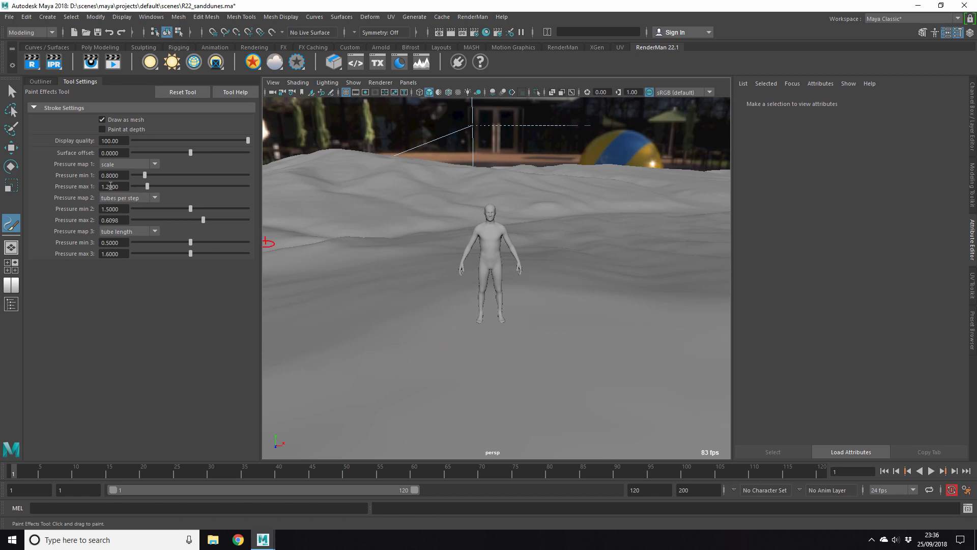
drag(402, 357, 463, 336)
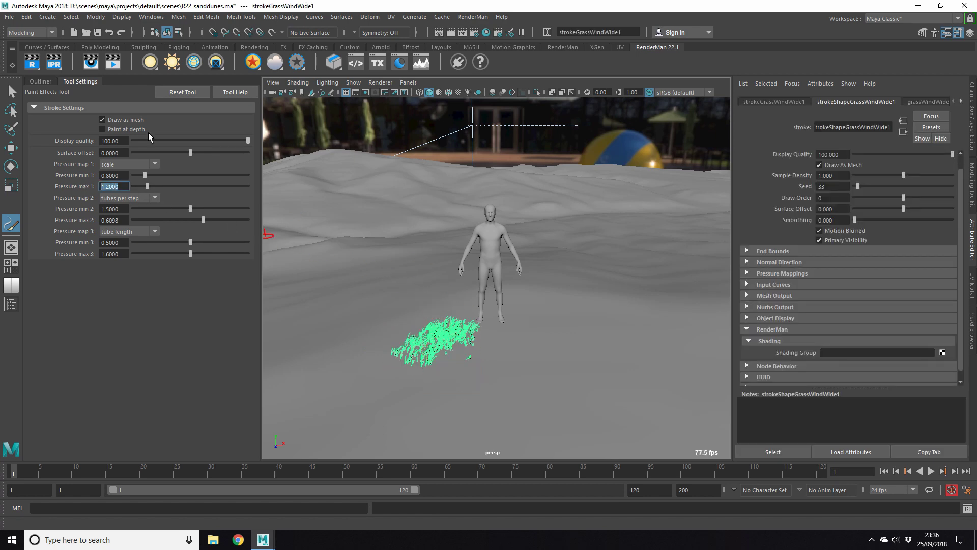
- Set Paint Effects Pressure max 1 to 8 and Pressure min 1 to 5
text(8)
key(Return)
key(shift+Tab)
text(5)
key(Return)
- Paint a large grass stroke, lower Pressure min 1 to 3, and fill the dunes with grass
drag(454, 392, 459, 370)
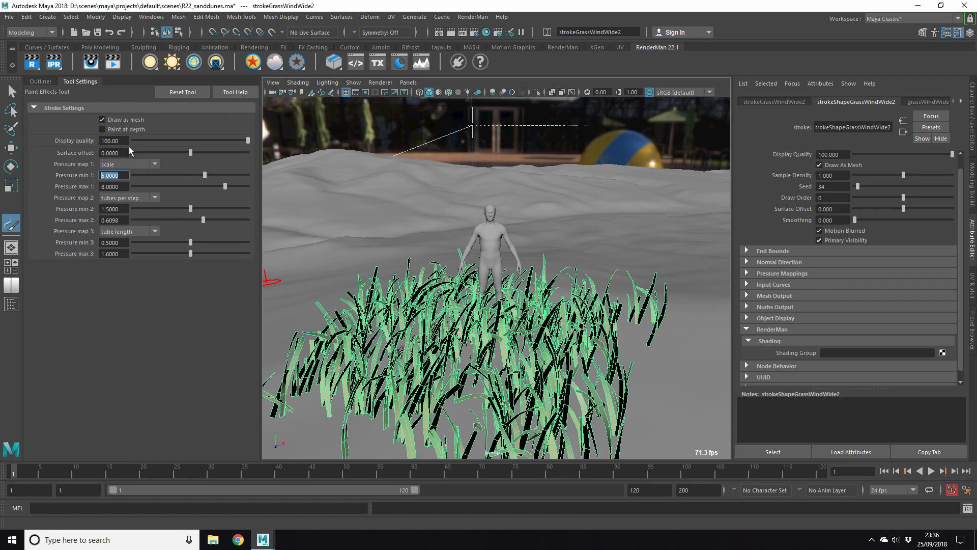
text(3)
key(Tab)
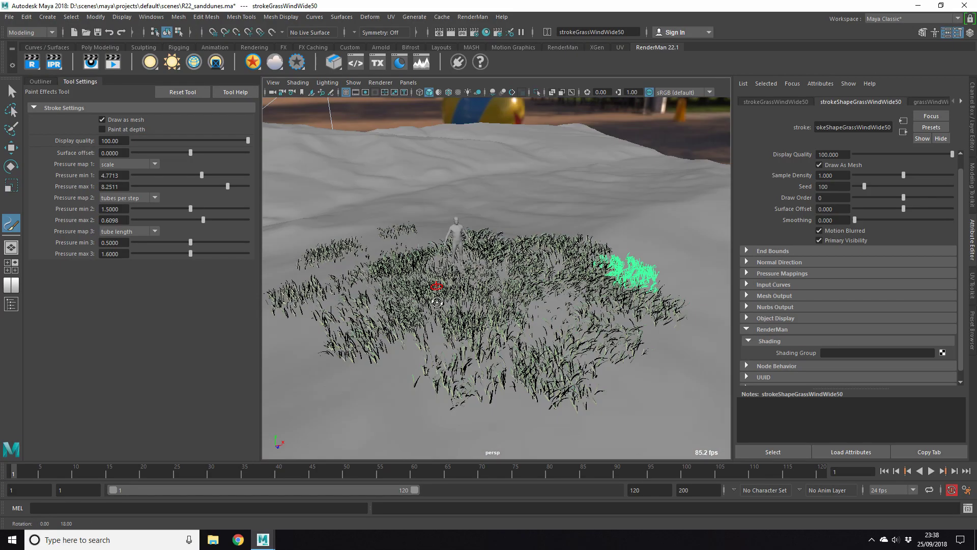
drag(432, 356, 437, 376)
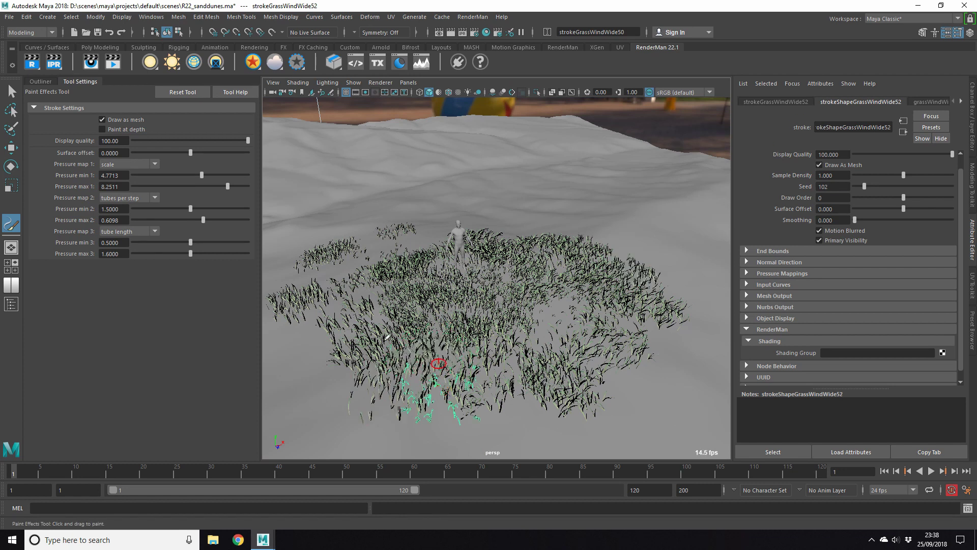
drag(429, 332, 447, 245)
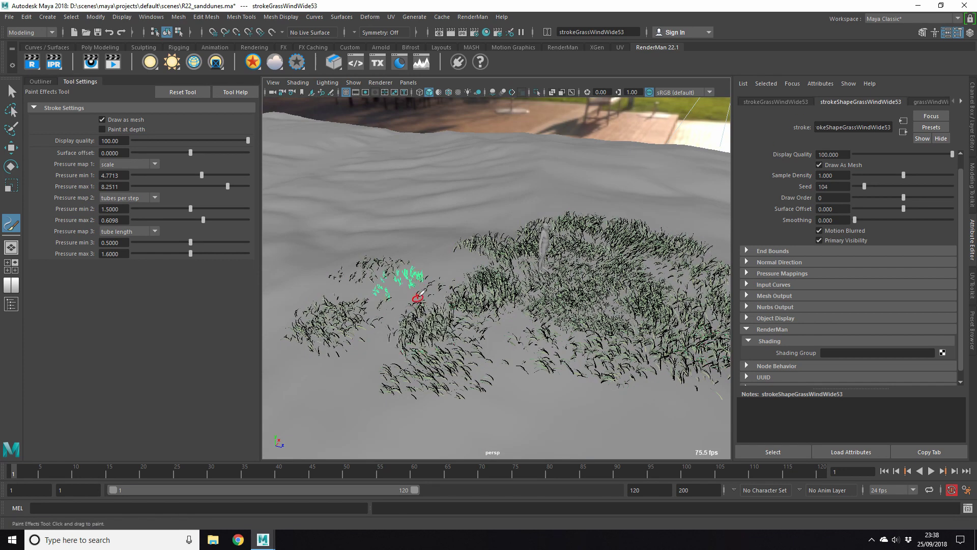
drag(447, 246, 504, 301)
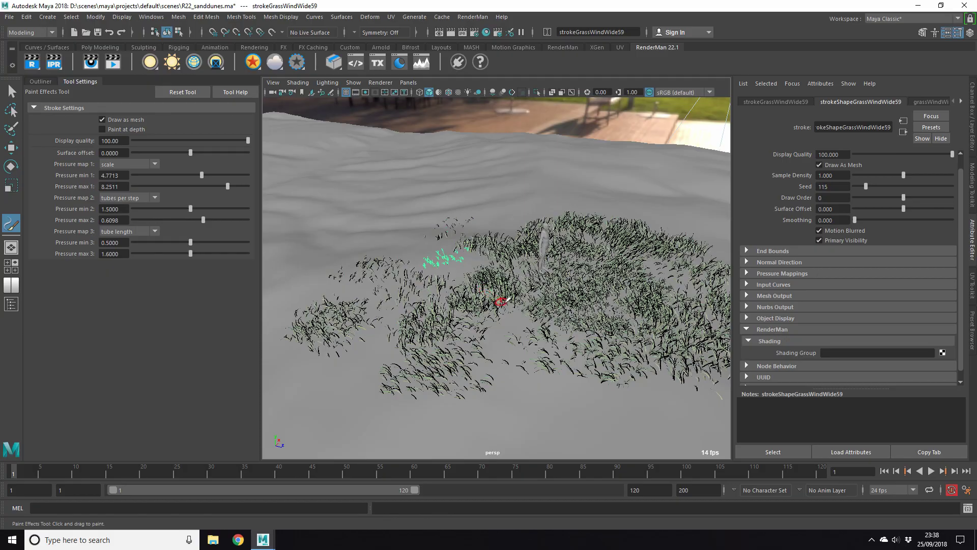
- Return to selection mode, clear the selection, and orbit back to the figure in the grass
scroll(484, 306, up, 5)
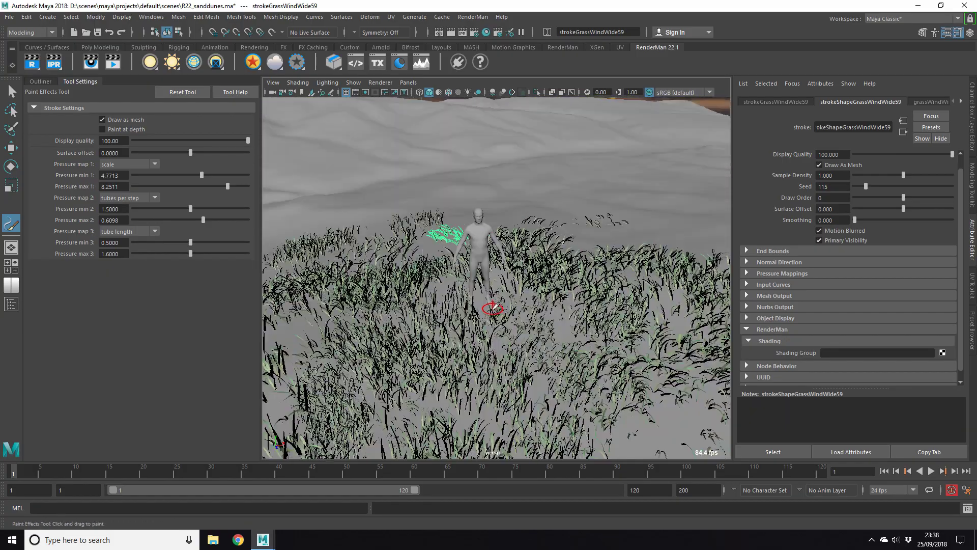
key(q)
click(458, 234)
scroll(448, 270, down, 5)
mouse_move(448, 285)
alt+mouse_down()
mouse_move(437, 308)
mouse_move(414, 209)
alt+mouse_up()
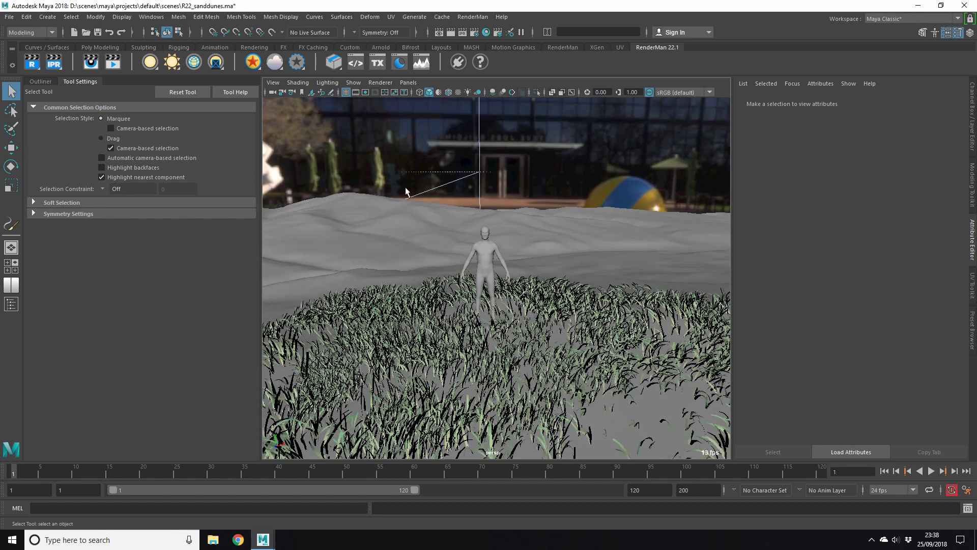
click(381, 84)
- Preview the dunes in a live RenderMan viewport render, then switch to the Outliner/Node Editor/persp layout
click(399, 111)
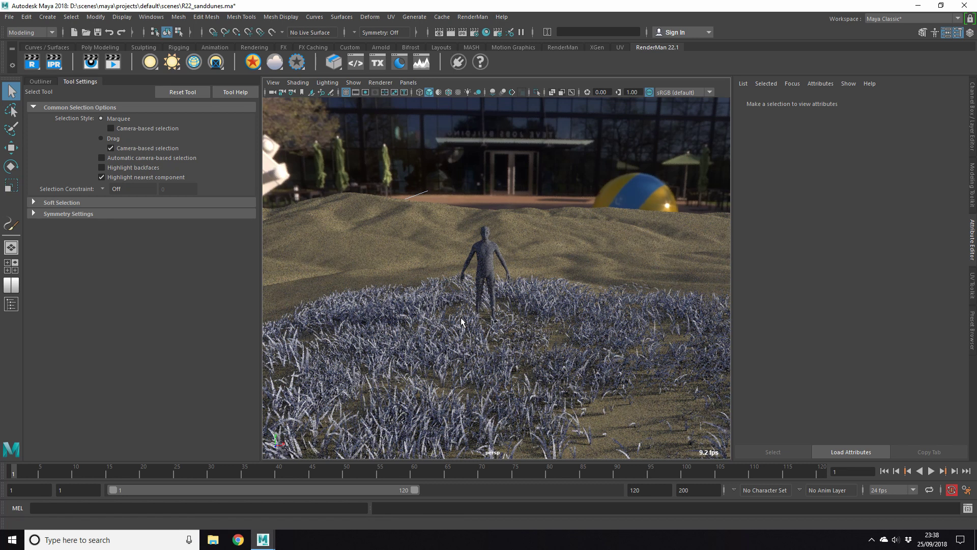
mouse_move(473, 356)
alt+right_down()
mouse_move(479, 332)
mouse_move(507, 359)
mouse_move(494, 336)
alt+right_up()
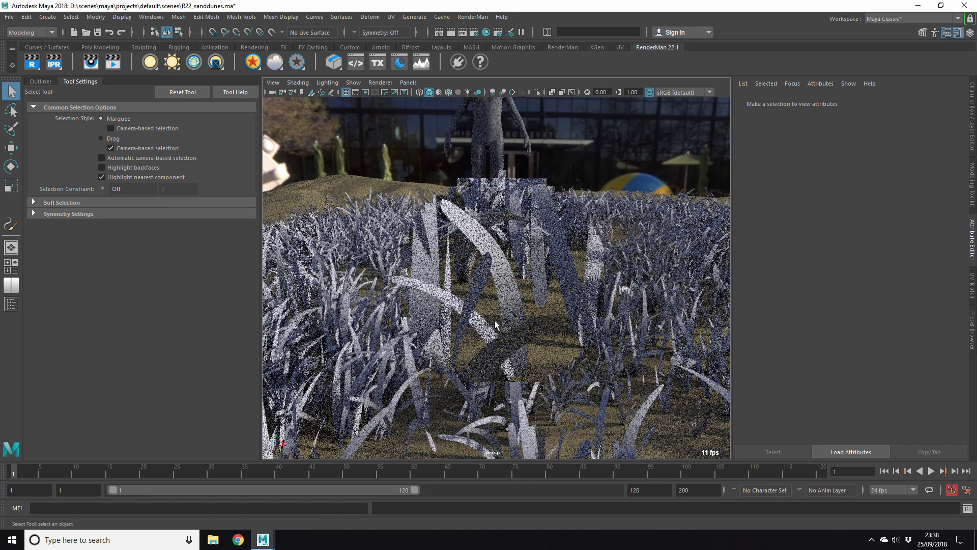
alt+right_drag(493, 335, 495, 365)
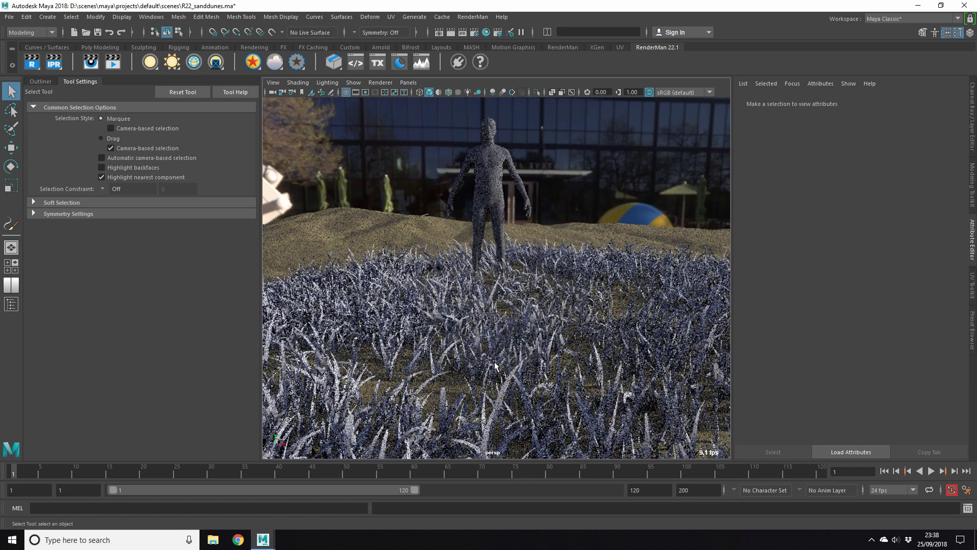
key(Tab)
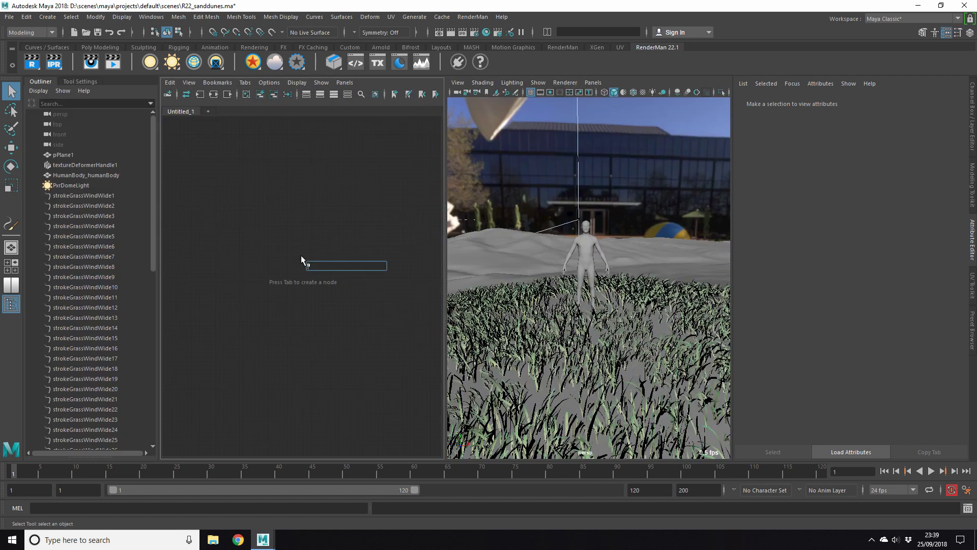
- Create a PxrSurface shader (PxrSurface3) from the Node Editor search 'pxrsu', then select strokeGrassWindWide3
text(pxrsu)
key(Return)
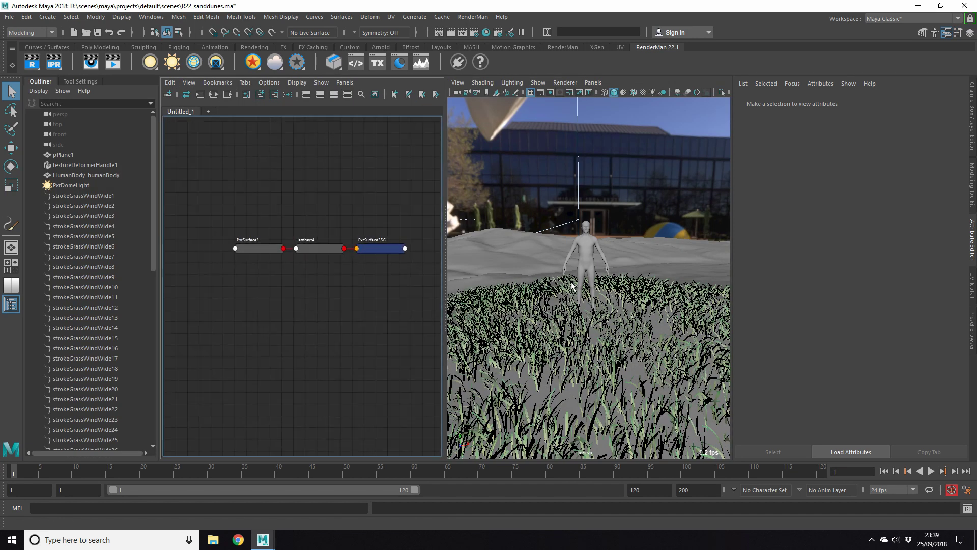
scroll(292, 305, up, 3)
scroll(301, 320, down, 1)
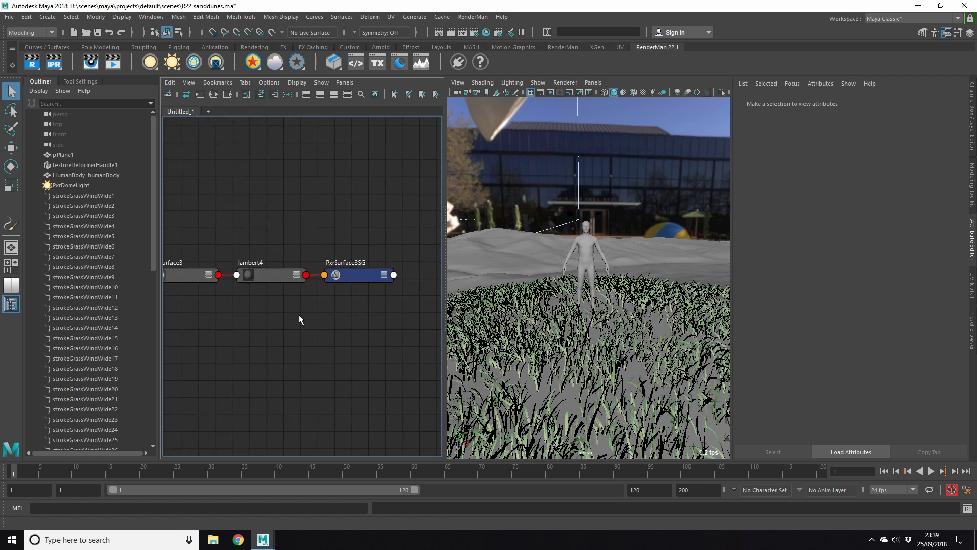
click(244, 276)
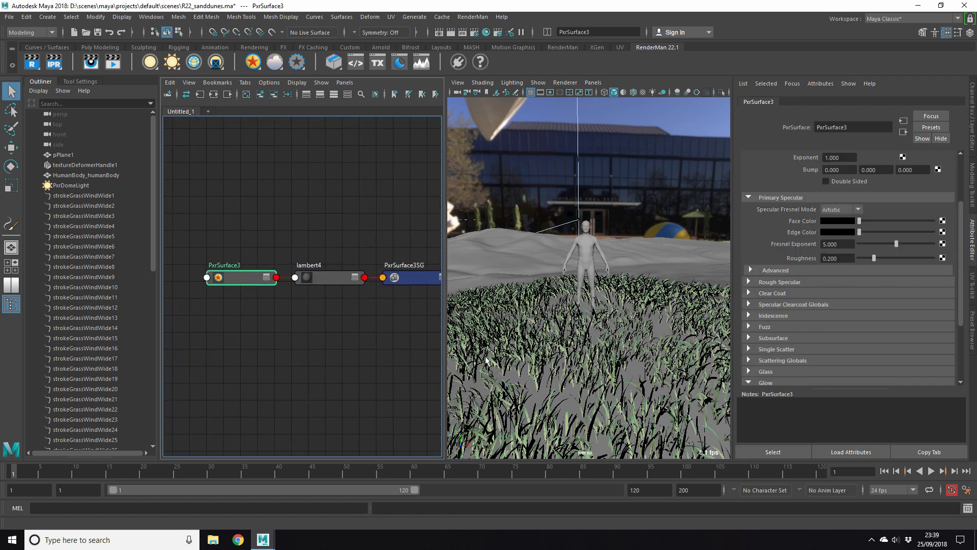
click(566, 360)
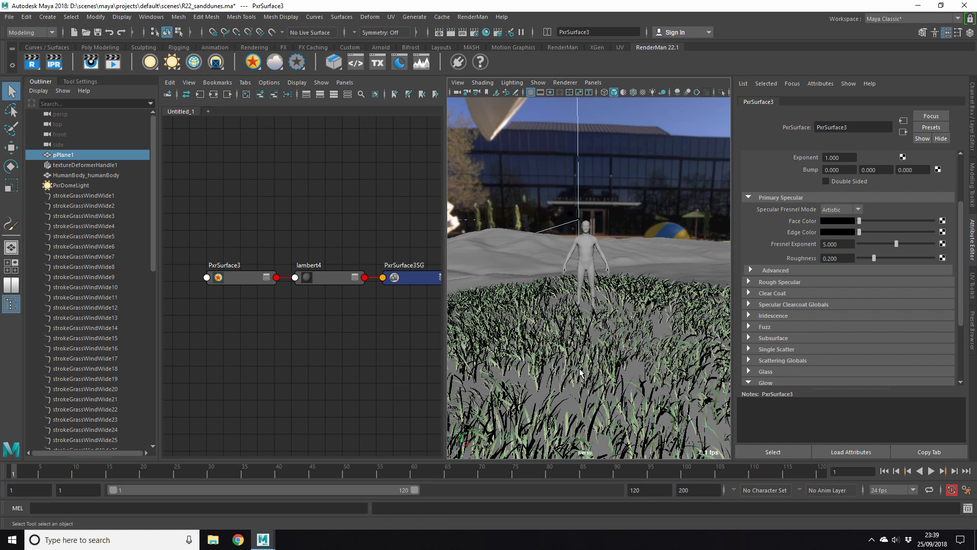
click(582, 366)
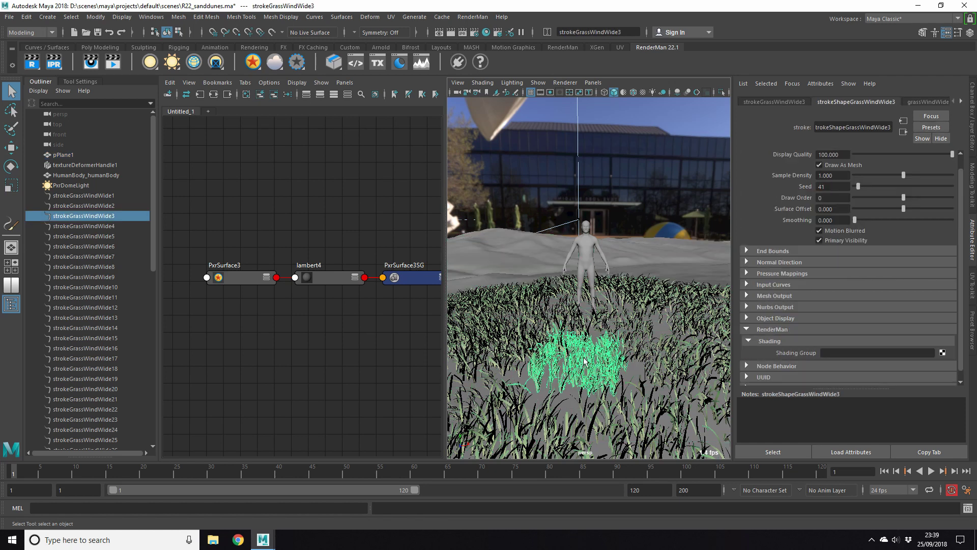
- Assign PxrSurface3SG as strokeGrassWindWide3's RenderMan shading group and restart the RenderMan viewport render
right_click(823, 353)
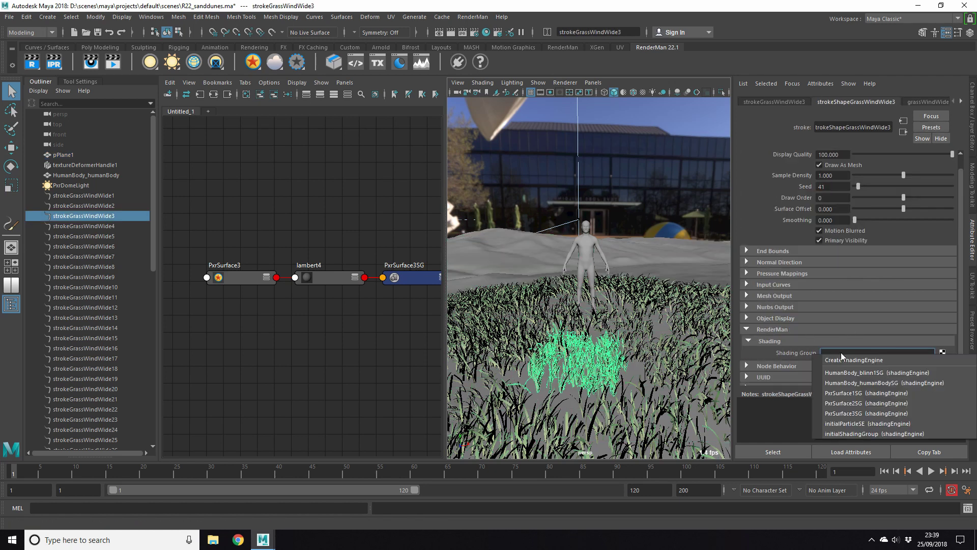
click(869, 415)
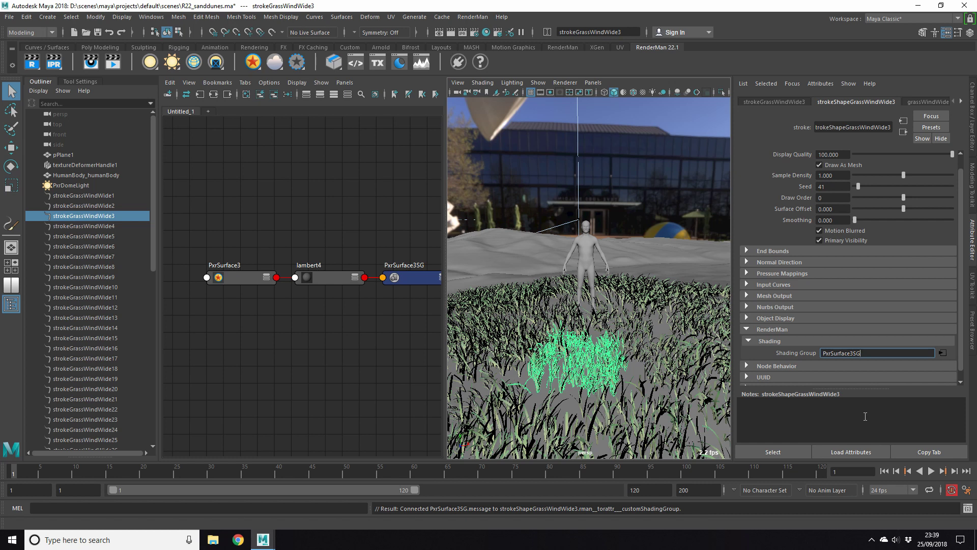
click(942, 352)
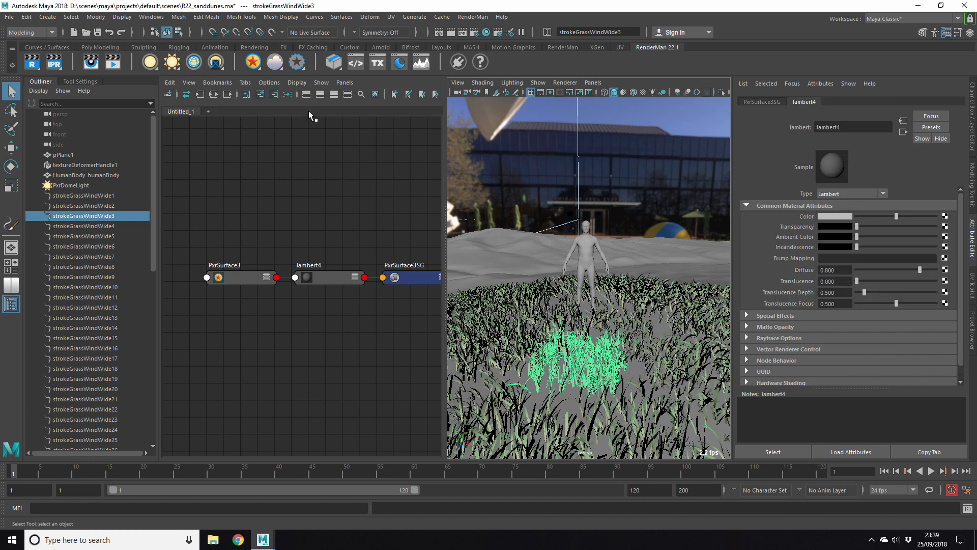
click(555, 81)
click(575, 98)
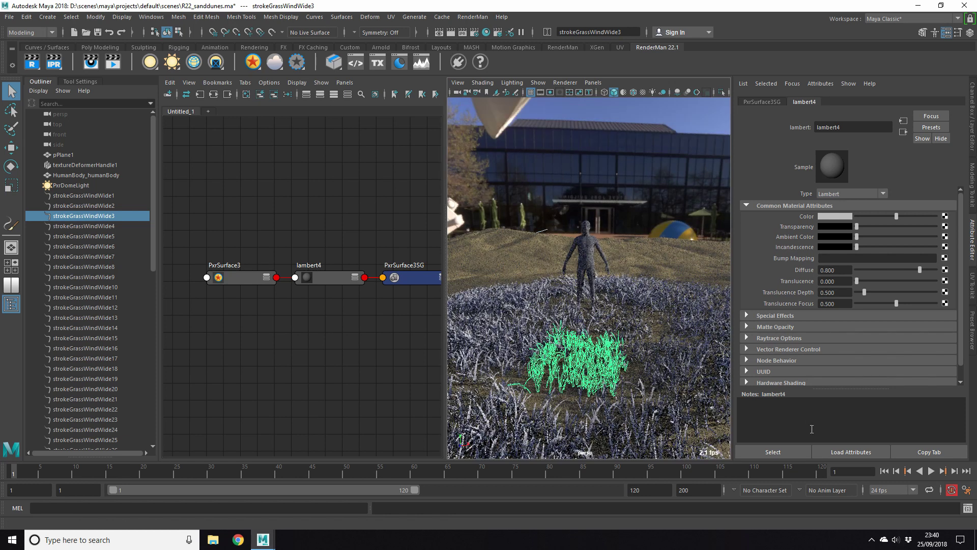
- Open PxrSurface3's attributes through the PxrSurface3SG settings and lighten its diffuse colour
click(767, 104)
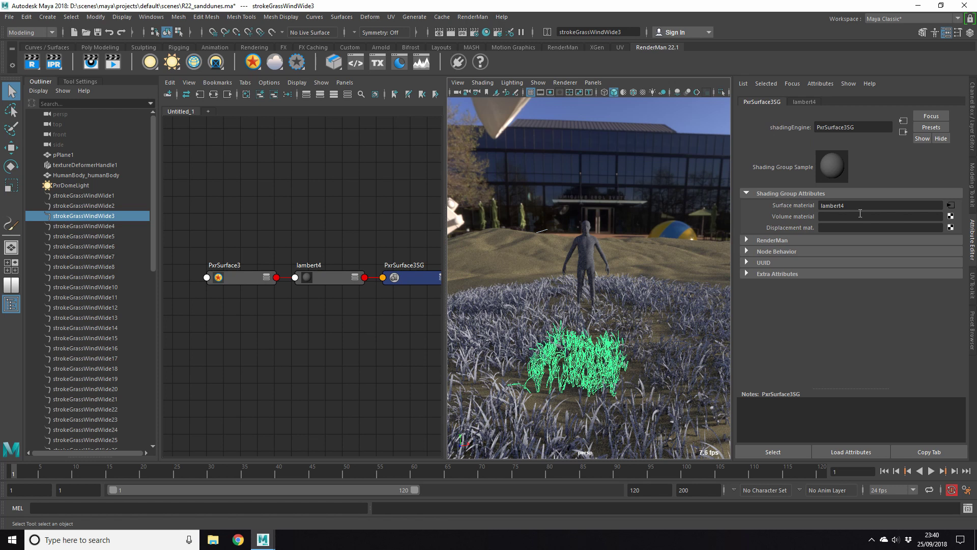
click(768, 241)
click(950, 263)
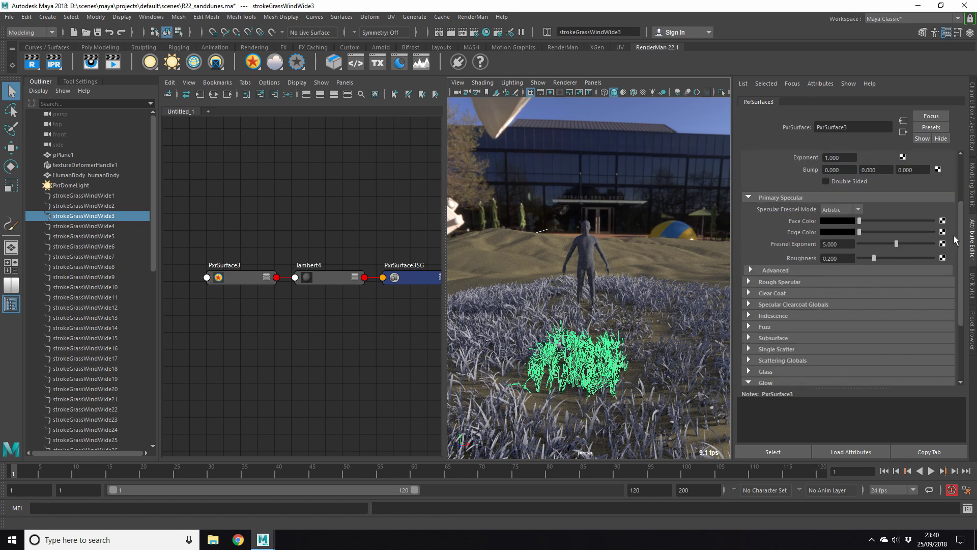
scroll(856, 224, up, 2)
scroll(866, 209, up, 2)
drag(873, 204, 917, 204)
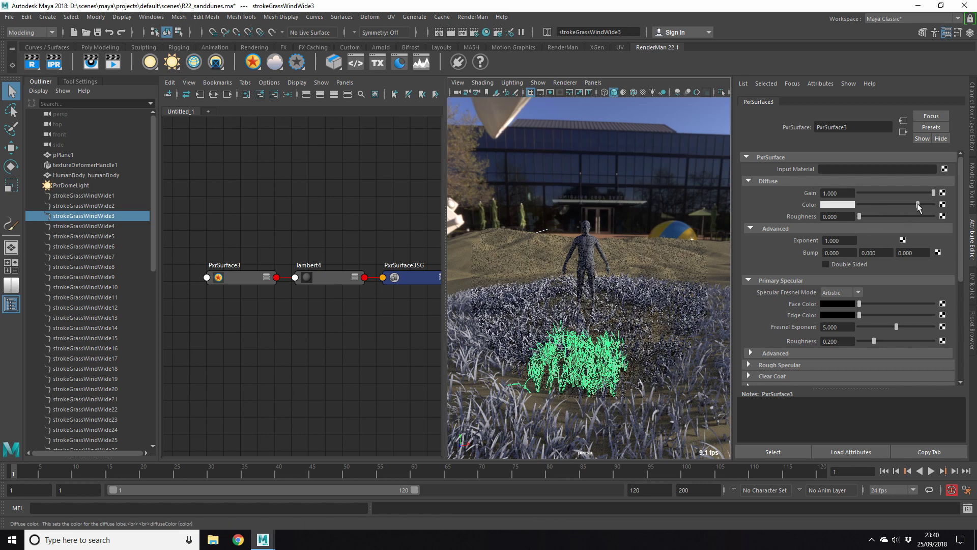
- Set PxrSurface3's diffuse colour to green in the colour picker, then darken it to a muted green
click(768, 452)
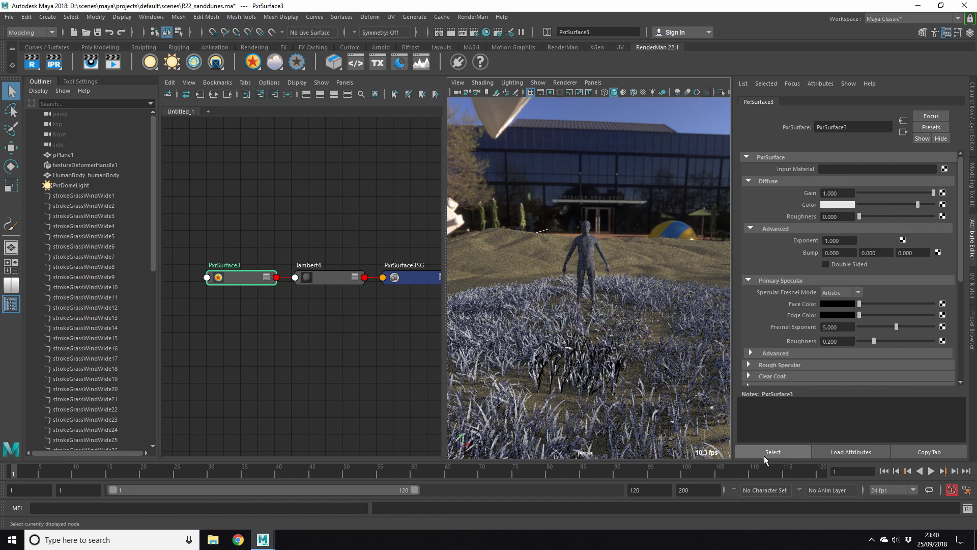
drag(917, 205, 909, 206)
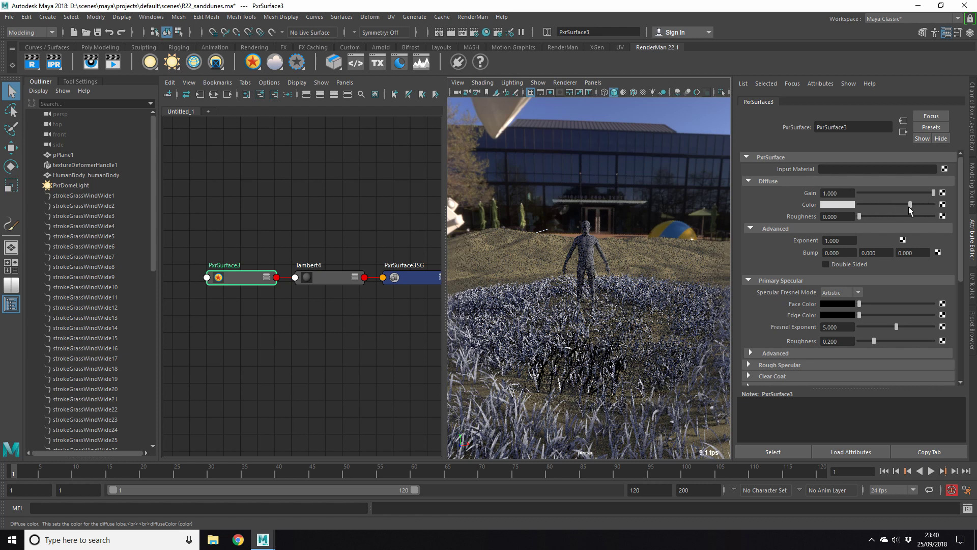
click(839, 209)
mouse_move(804, 250)
mouse_down()
mouse_move(833, 262)
mouse_move(840, 279)
mouse_up()
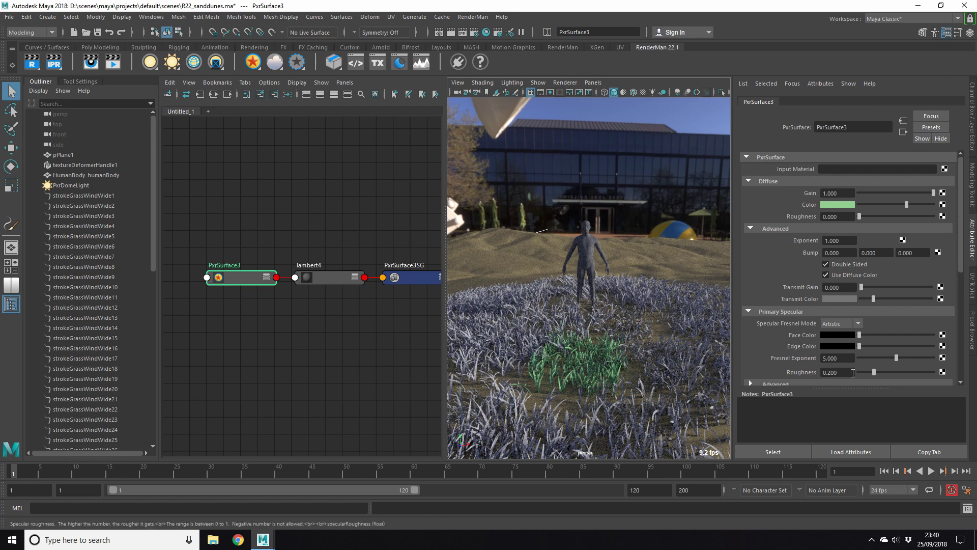
drag(906, 205, 886, 205)
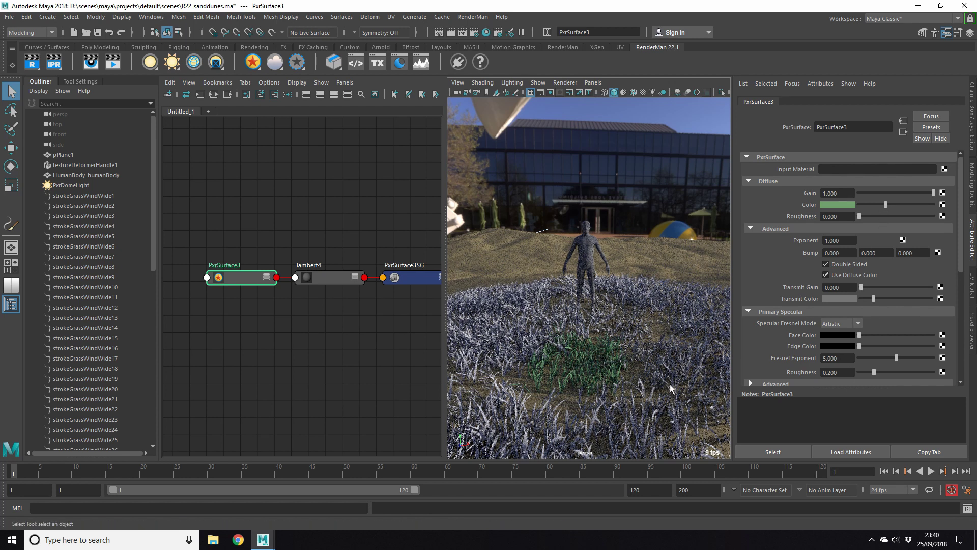
click(535, 346)
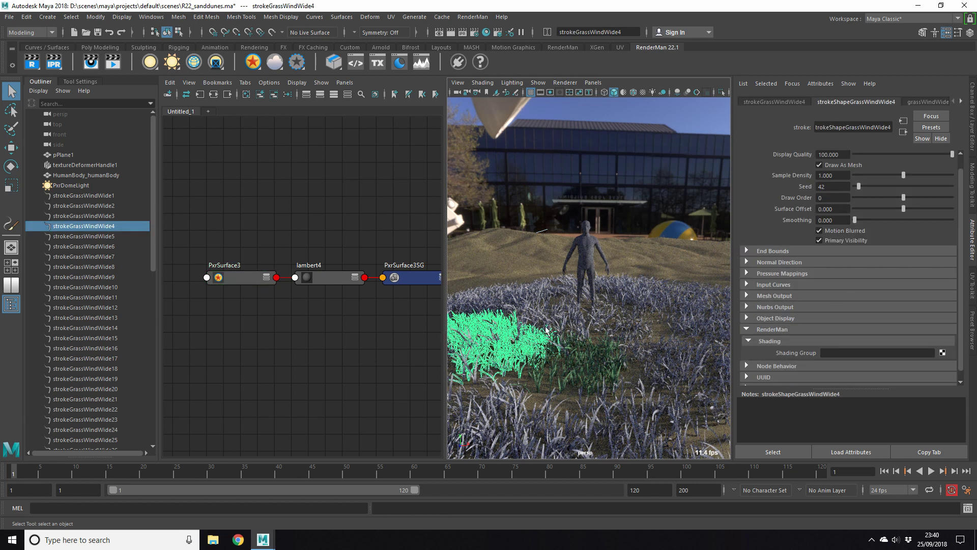
- Assign PxrSurface3SG to further grass strokes, including strokeGrassWindWide4
right_click(857, 352)
click(868, 411)
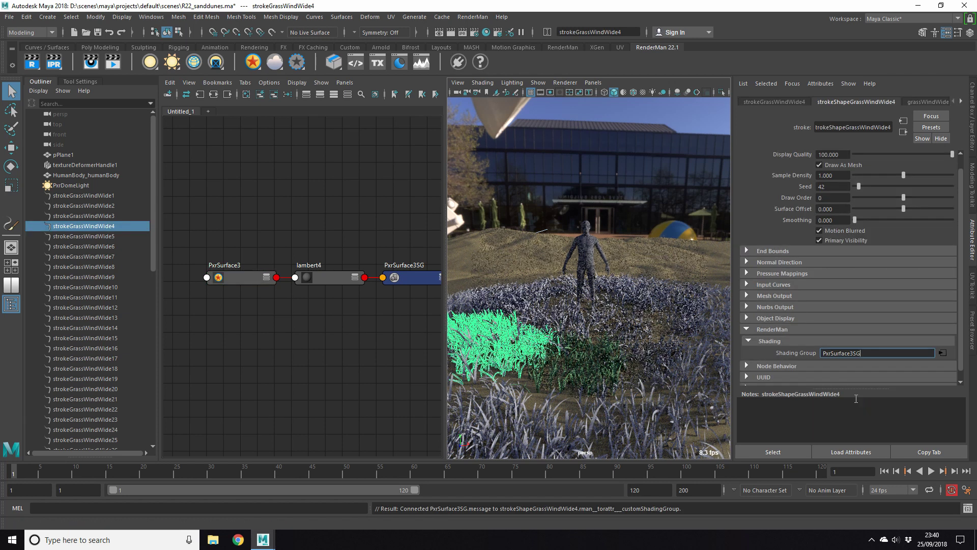
click(553, 314)
right_click(850, 353)
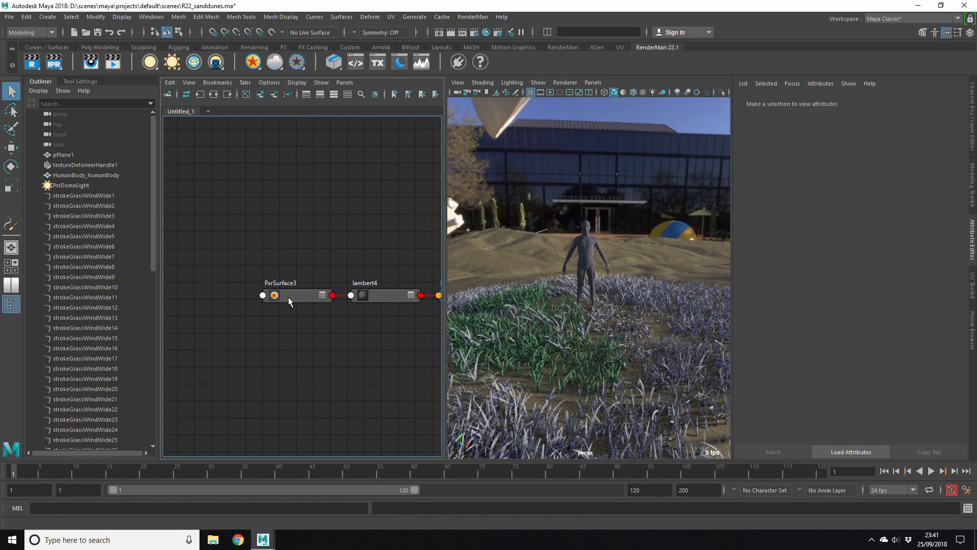
- Review PxrSurface3 and the strokeGrassWindWide3 brush, then create a PxrPrimvar node by searching 'prim'
click(295, 297)
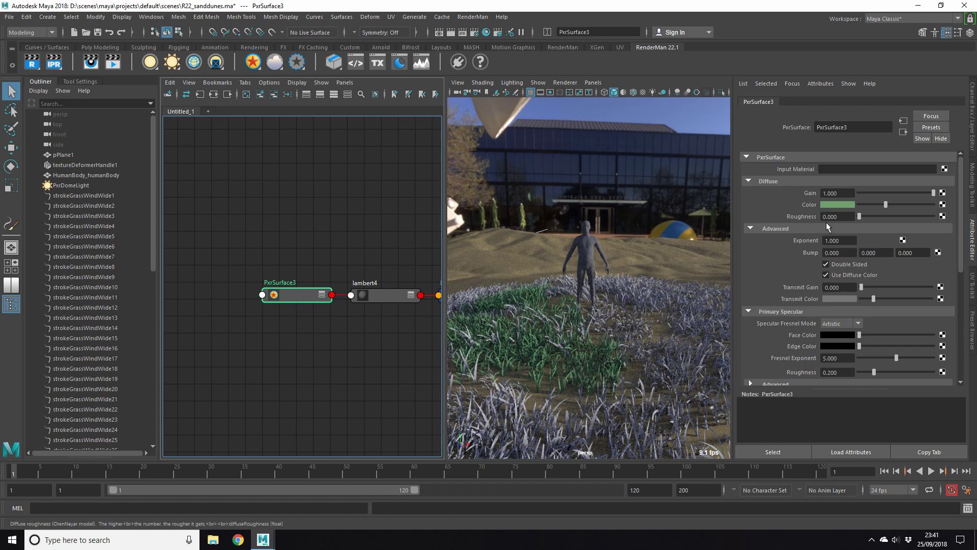
click(595, 374)
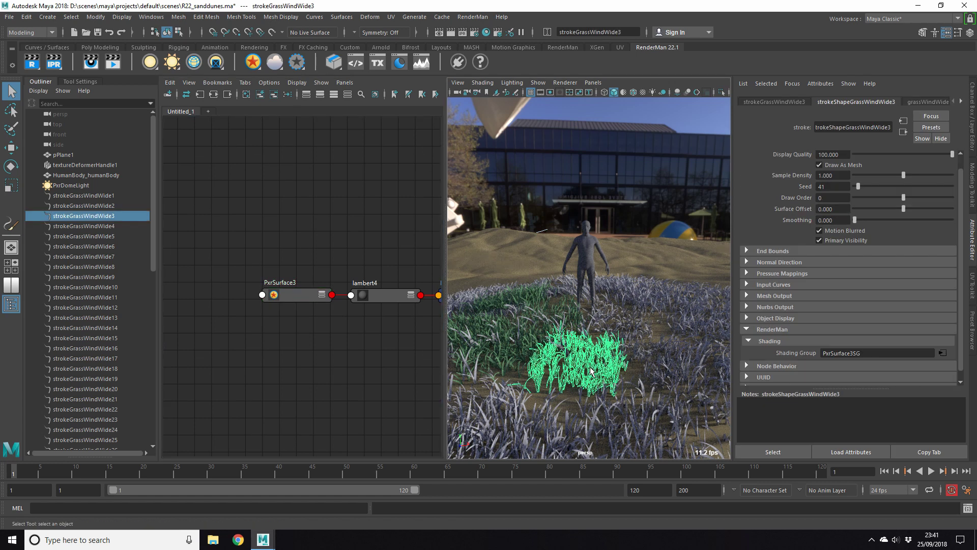
click(926, 102)
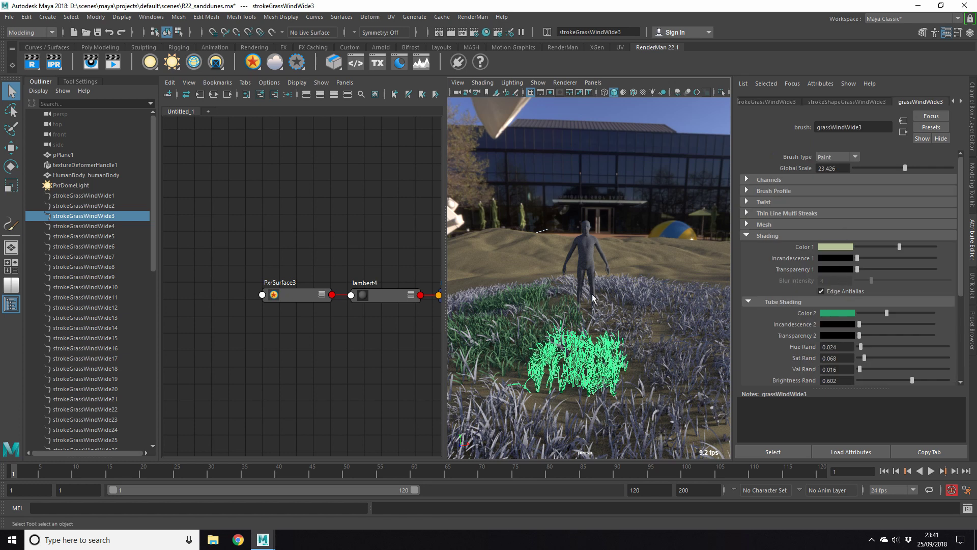
key(Tab)
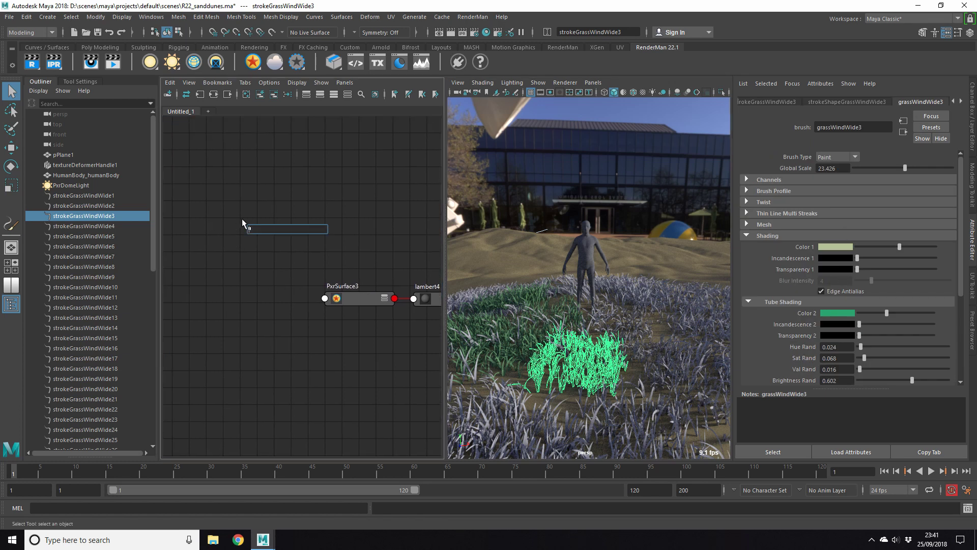
text(prim)
key(Down)
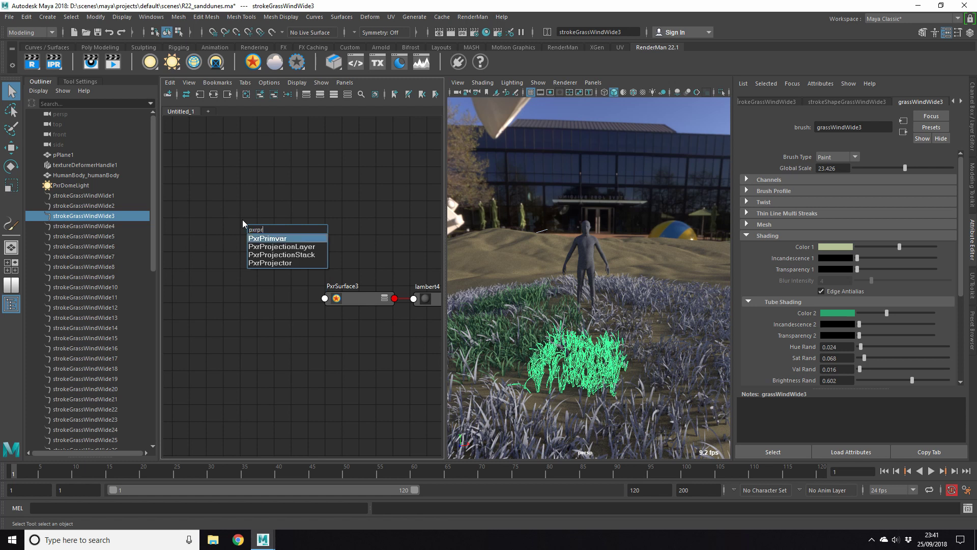
key(Return)
- Connect PxrPrimvar1's Result RGB output to PxrSurface3's diffuse colour
drag(307, 233, 248, 233)
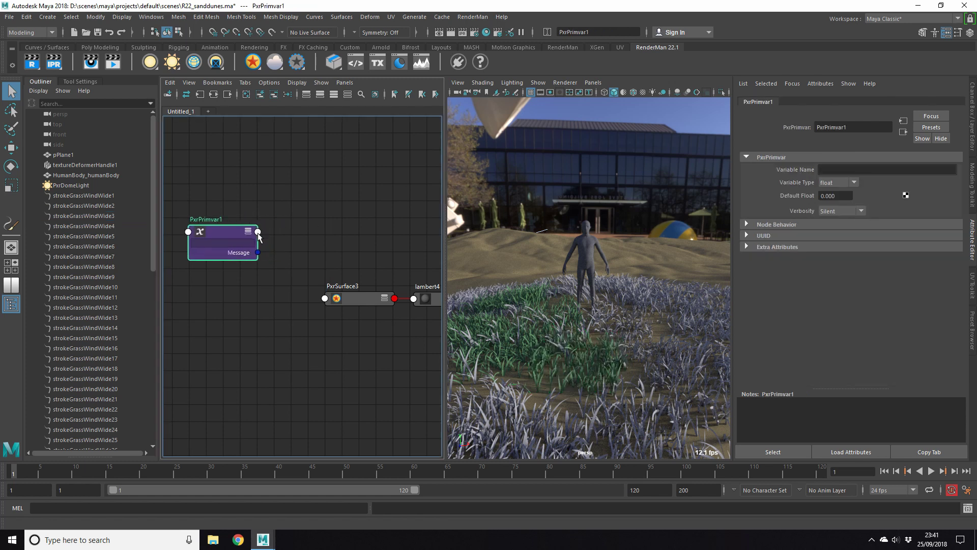
click(258, 232)
click(392, 302)
click(325, 298)
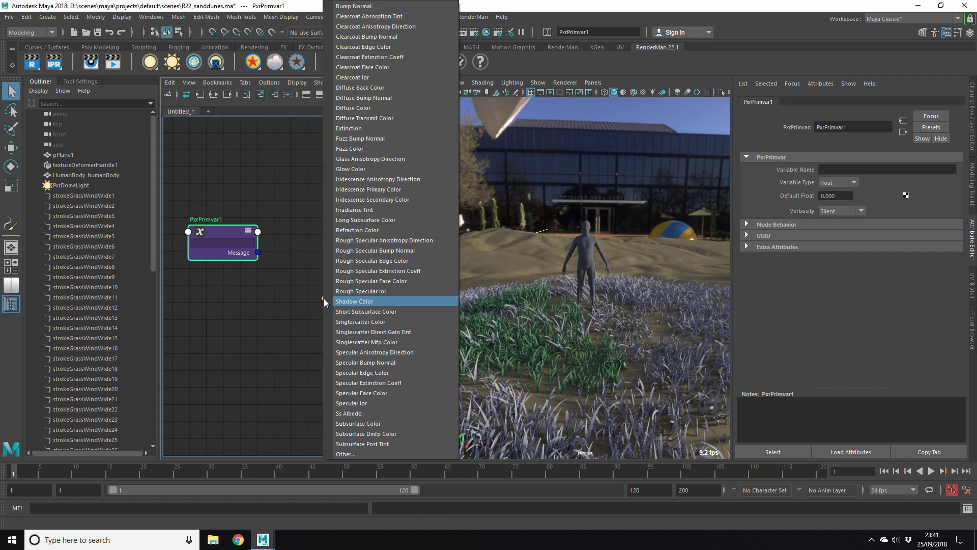
click(377, 108)
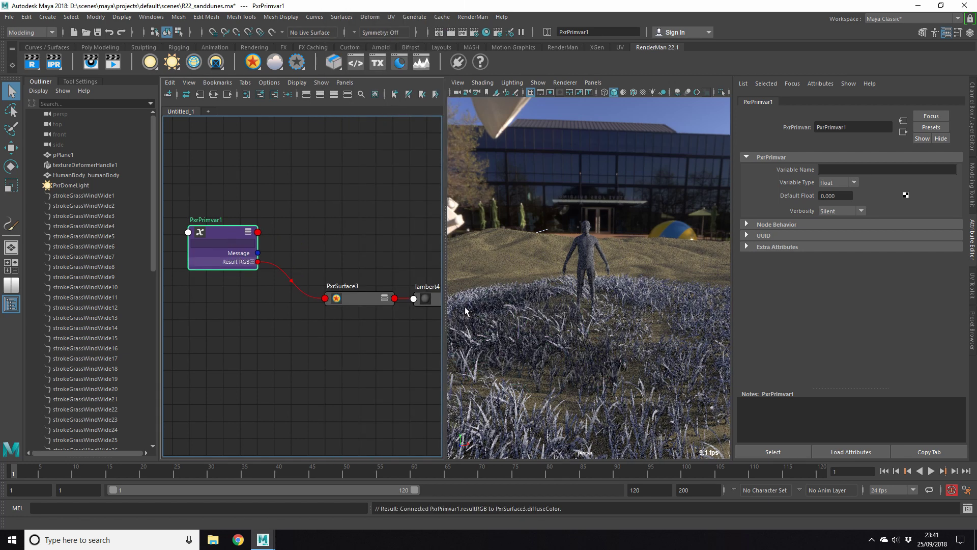
- Set PxrPrimvar1's Variable Name to Cs and Variable Type to color
click(836, 169)
text(Cs)
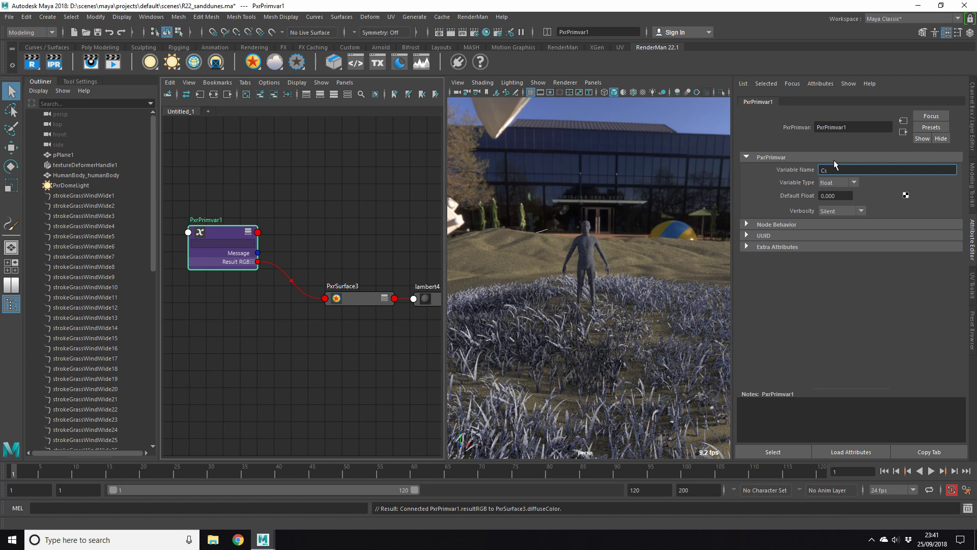
click(844, 182)
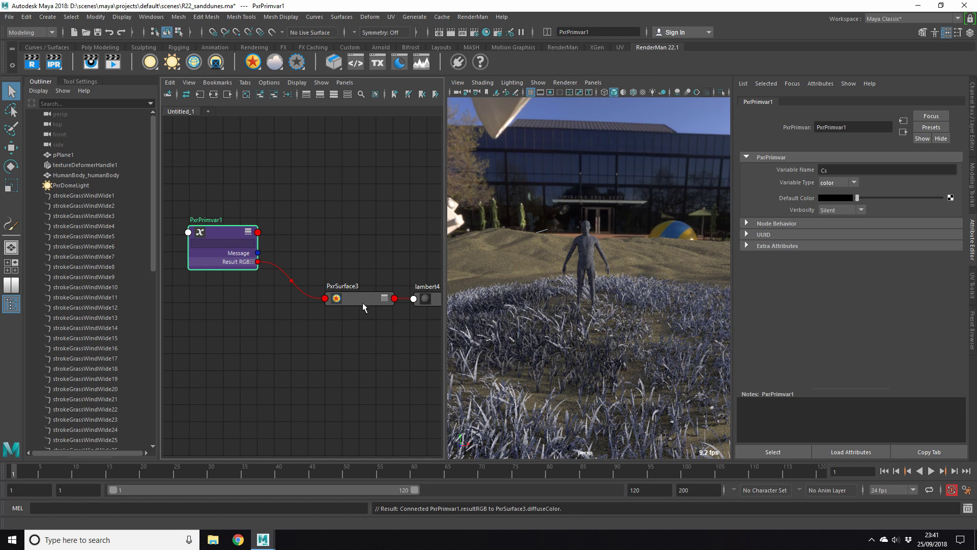
drag(362, 303, 358, 297)
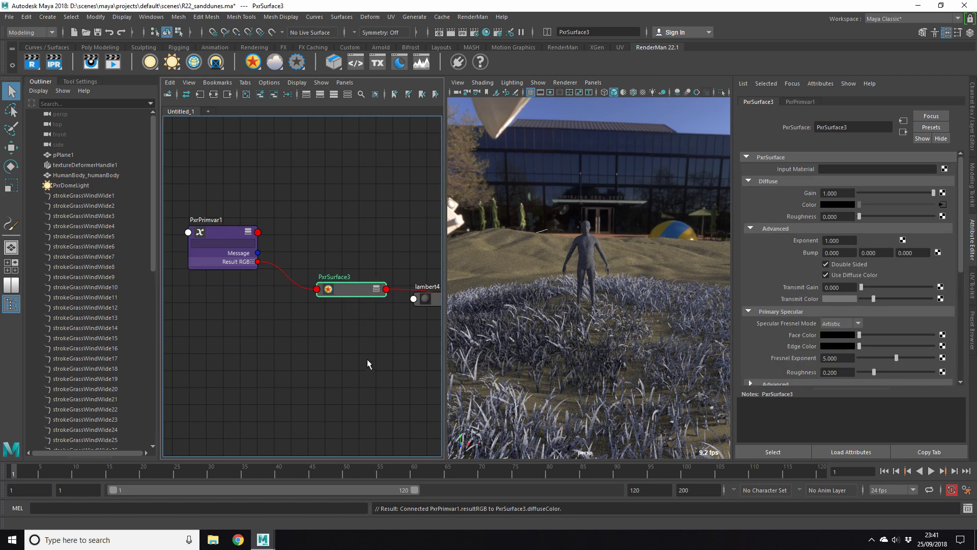
- Refresh the viewport by switching to Viewport 2.0 and back to RenderMan, then select PxrPrimvar1
click(565, 82)
click(574, 104)
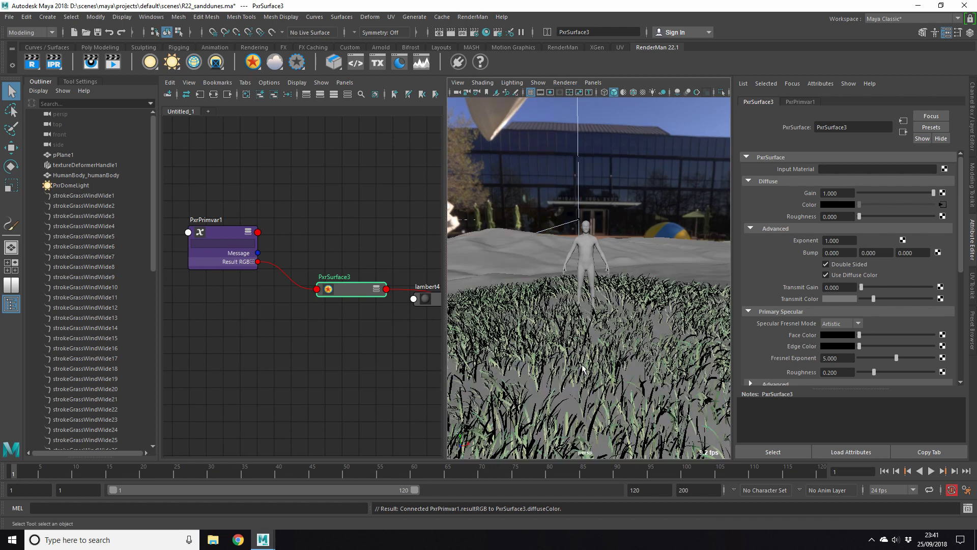
click(565, 83)
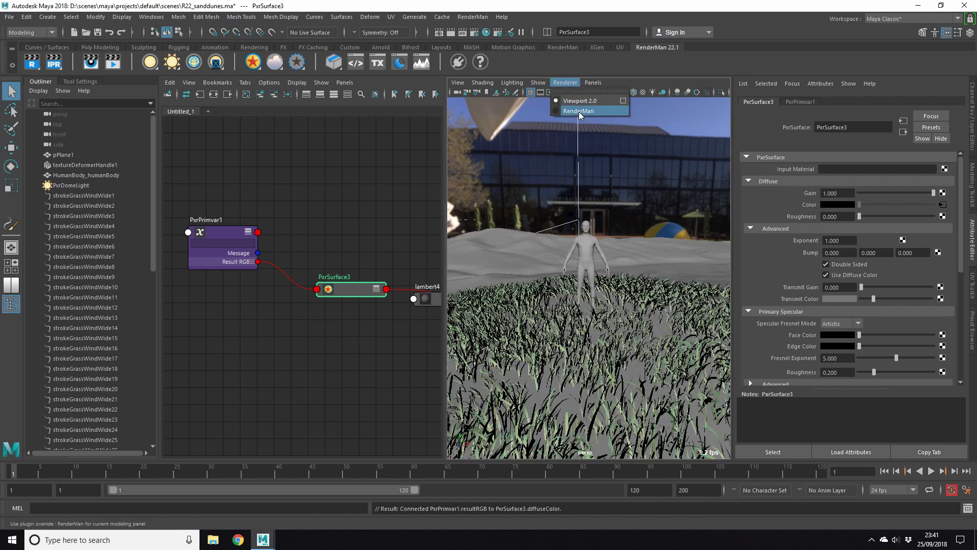
click(579, 112)
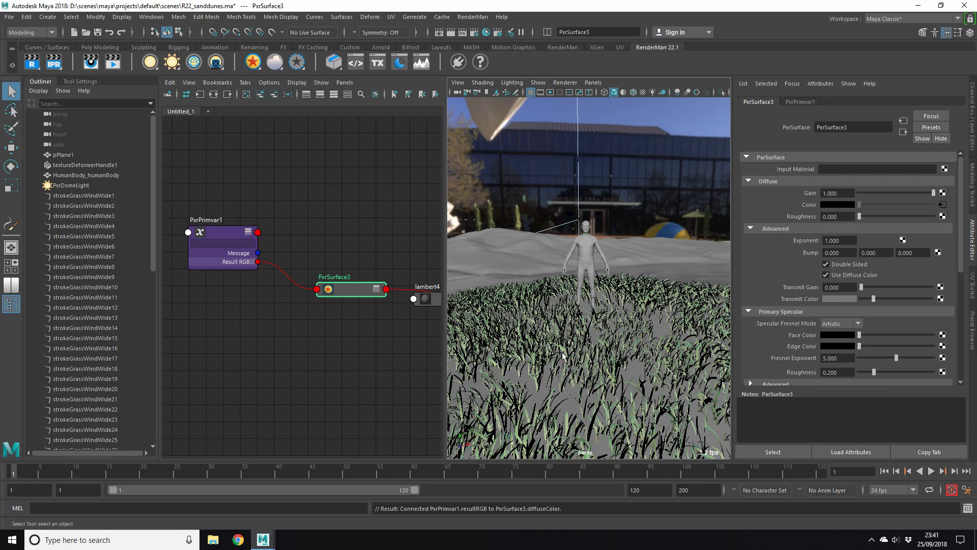
click(227, 232)
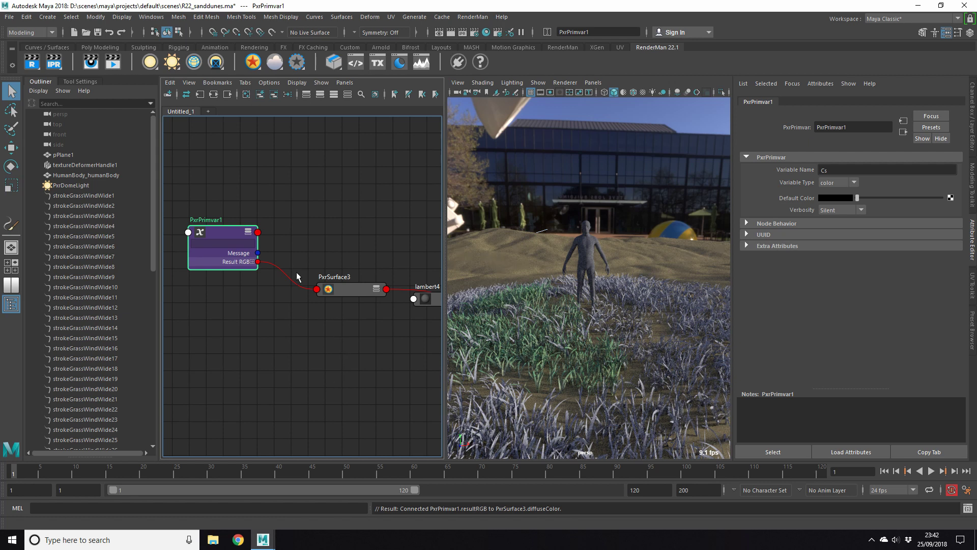
- Select strokeGrassWindWide3 and slightly darken its grassWindWide3 brush's Color 1 and Color 2
drag(219, 234, 217, 232)
click(575, 370)
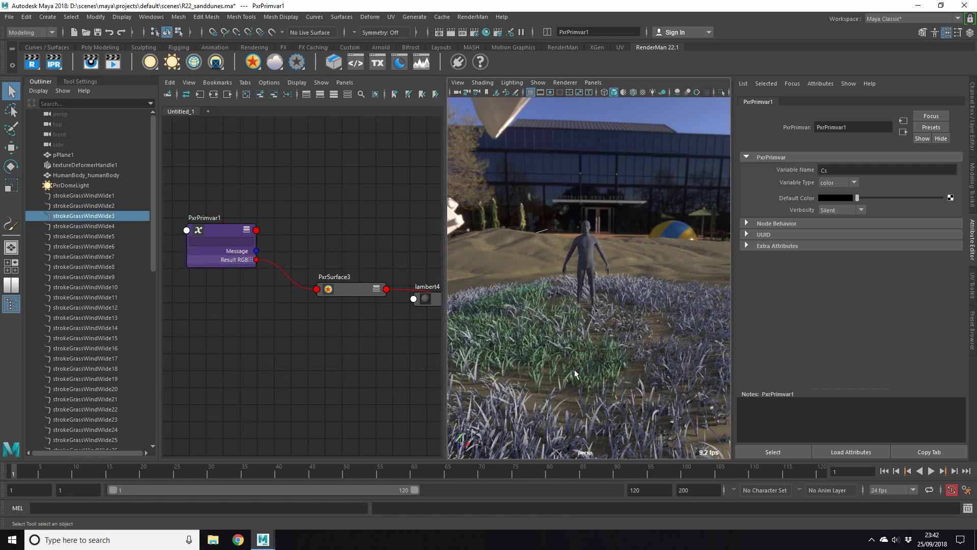
click(769, 452)
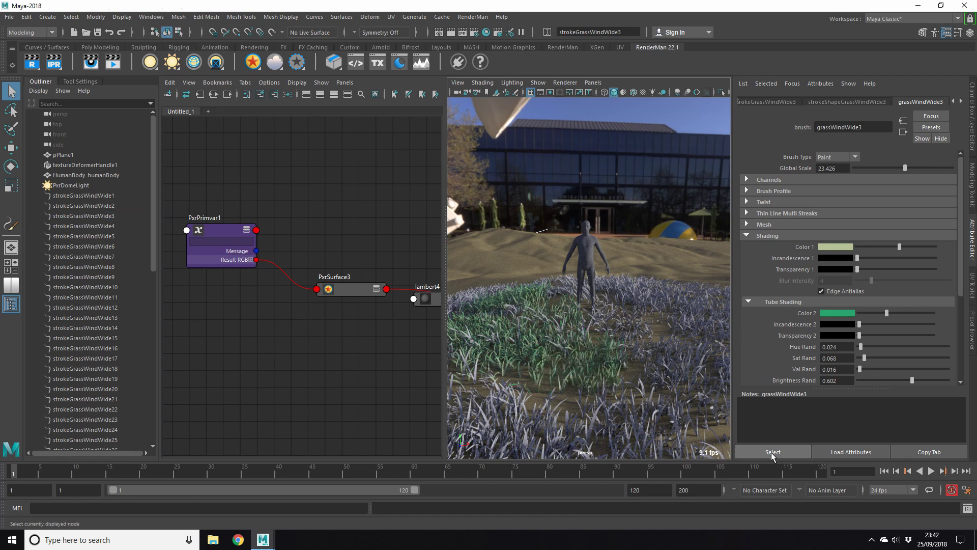
drag(897, 312, 919, 312)
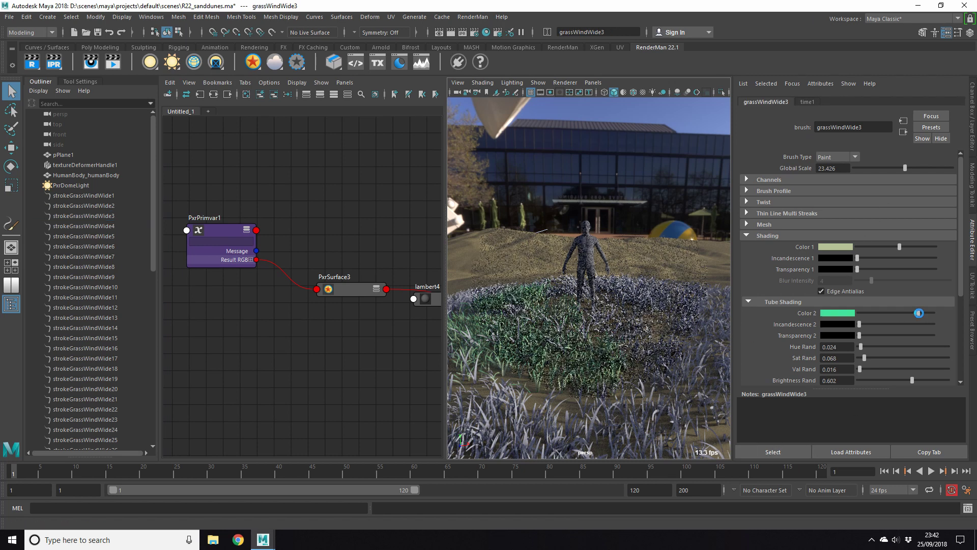
drag(899, 247, 869, 246)
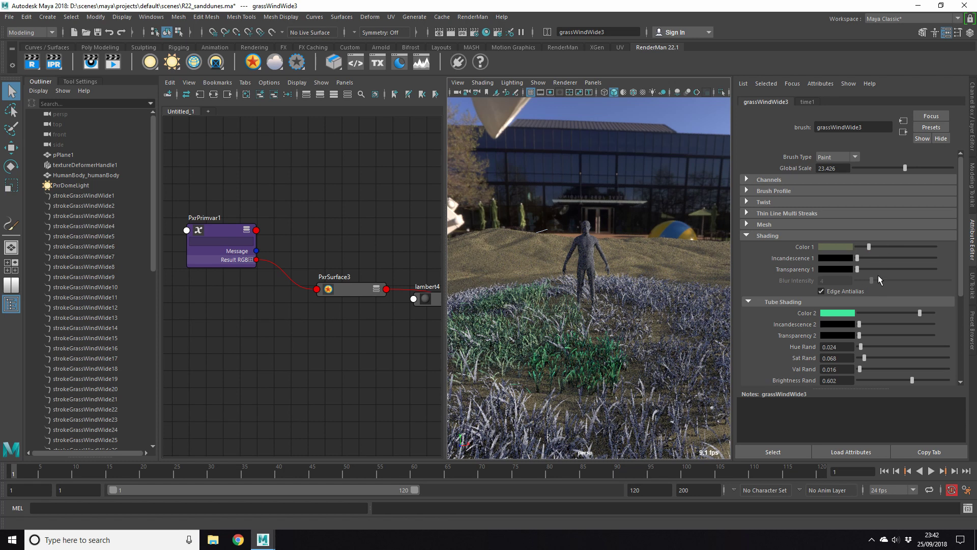
drag(869, 246, 882, 246)
drag(919, 312, 900, 313)
drag(883, 246, 878, 247)
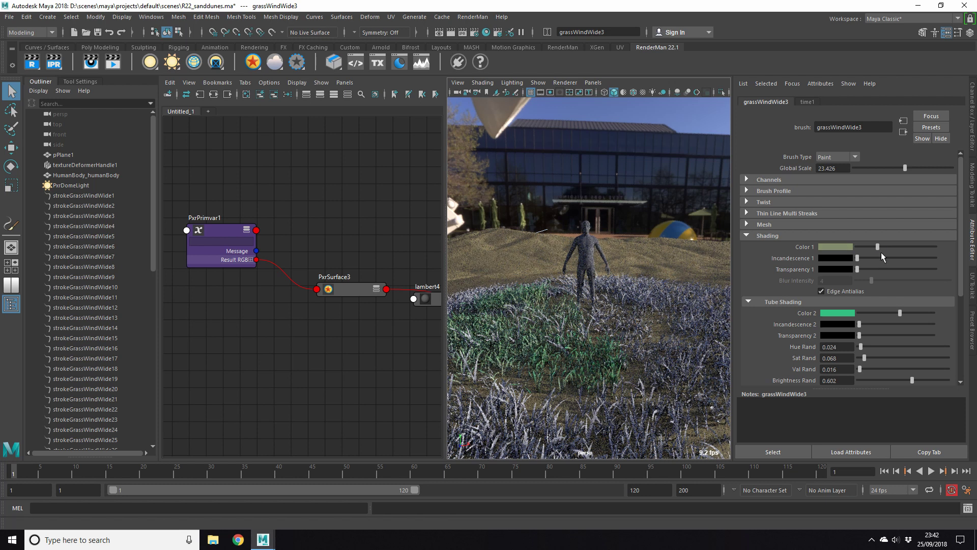
drag(900, 312, 897, 314)
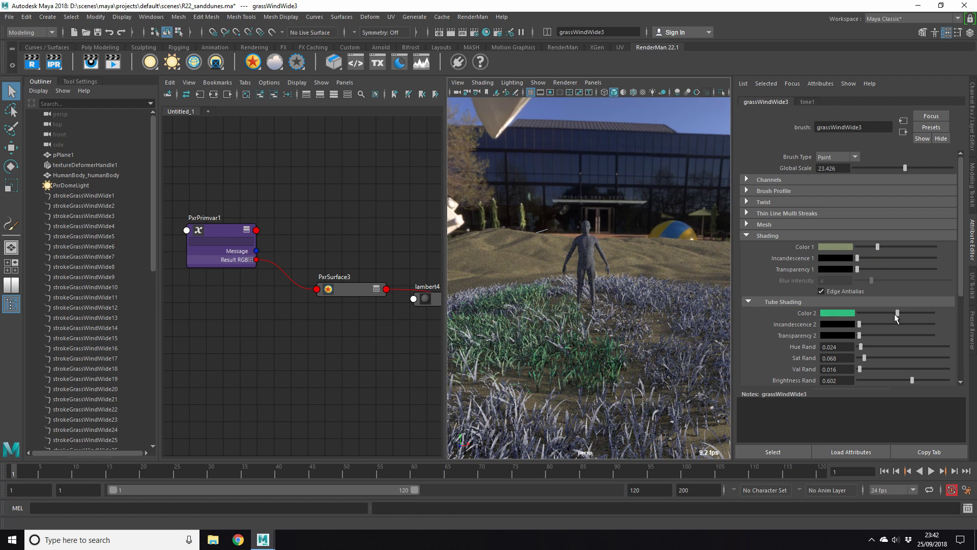
drag(877, 247, 871, 247)
drag(898, 313, 893, 313)
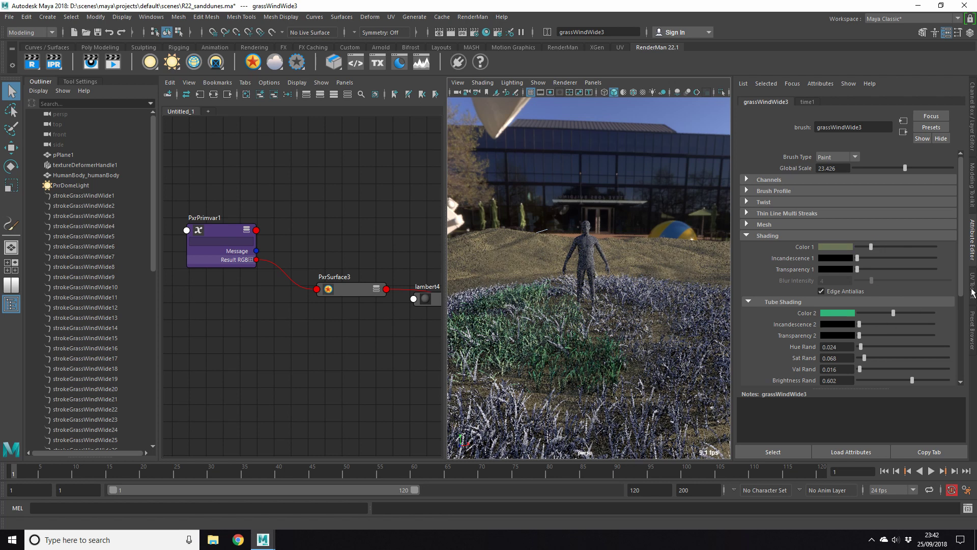
- Raise the brush's Tube Shading Hue Rand to 0.678
scroll(865, 275, down, 4)
drag(863, 277, 921, 273)
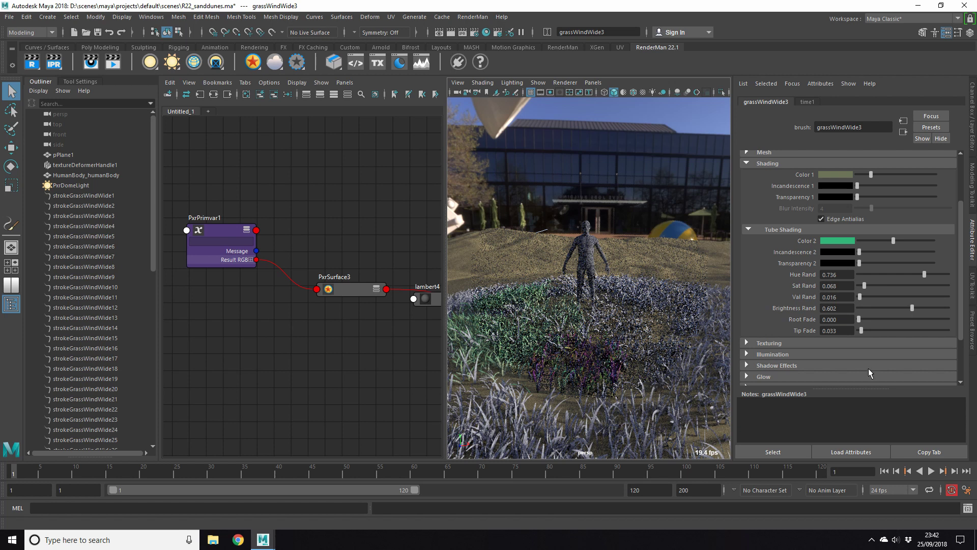
mouse_move(924, 274)
mouse_down()
mouse_move(872, 281)
mouse_move(927, 285)
mouse_up()
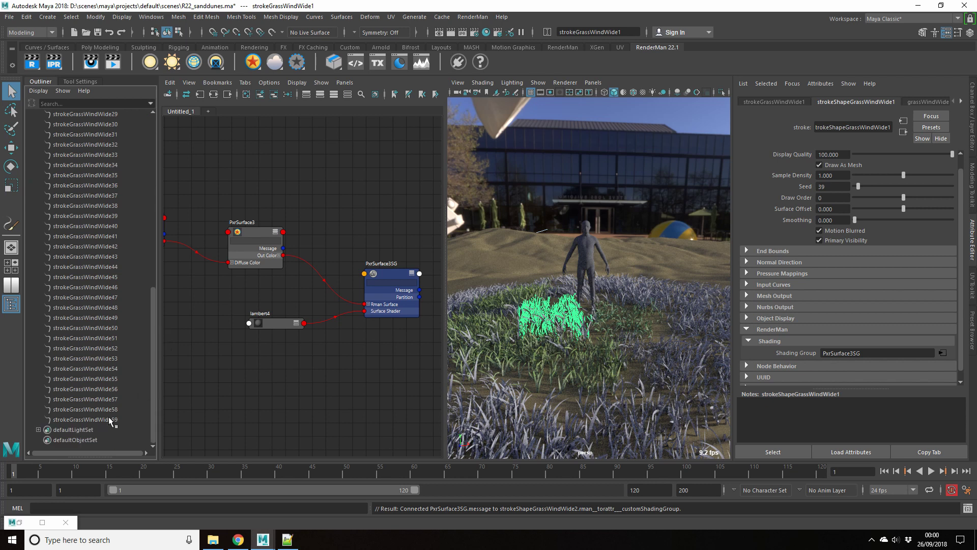
- Select all the grass strokes
shift+click(109, 417)
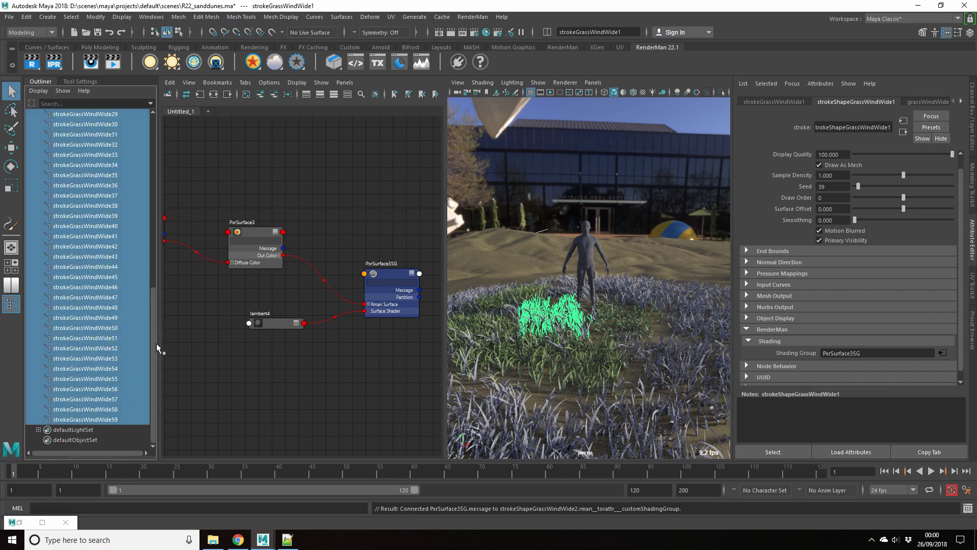
- With strokes and PxrSurface3 selected, run the connectAttr script, then clear the selection
click(258, 230)
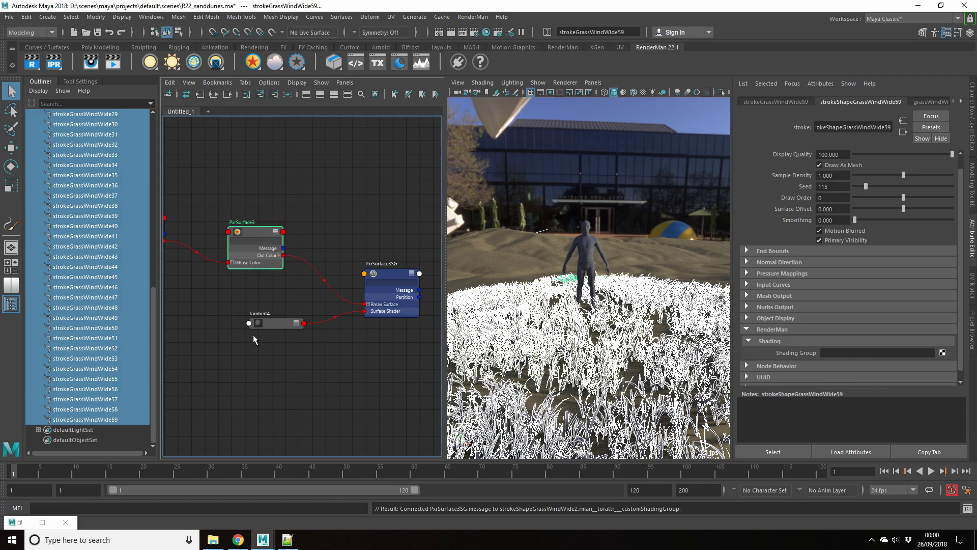
click(19, 522)
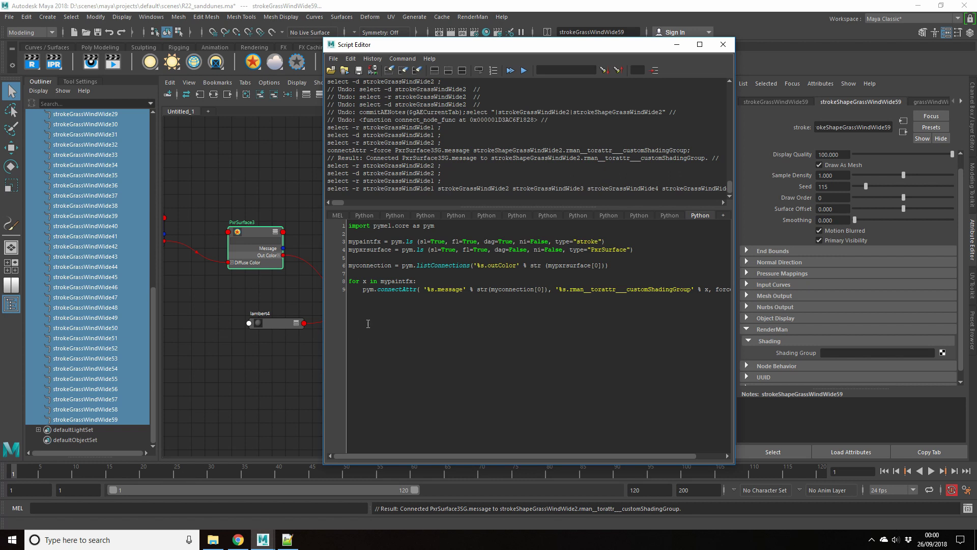
drag(360, 298, 310, 197)
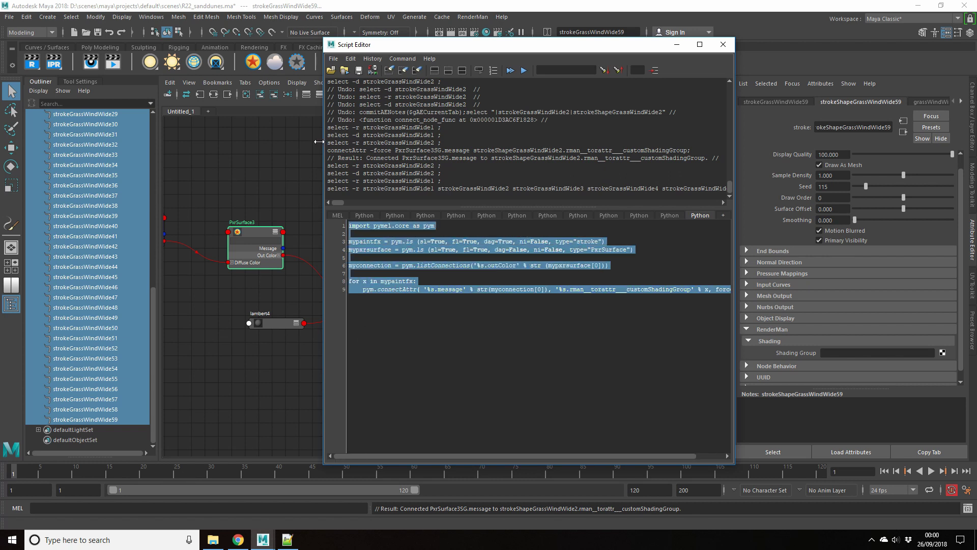
key(ctrl+Return)
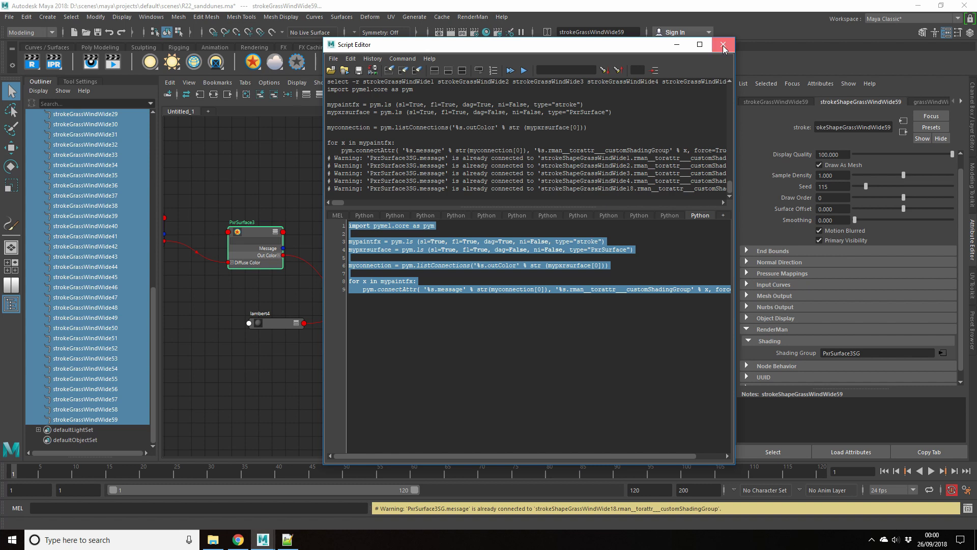
click(723, 45)
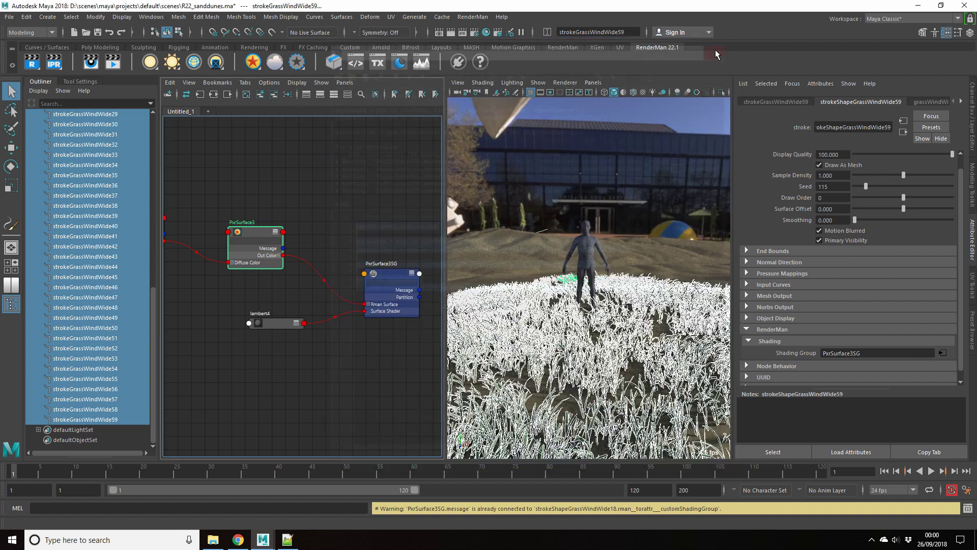
click(88, 422)
ctrl+click(113, 418)
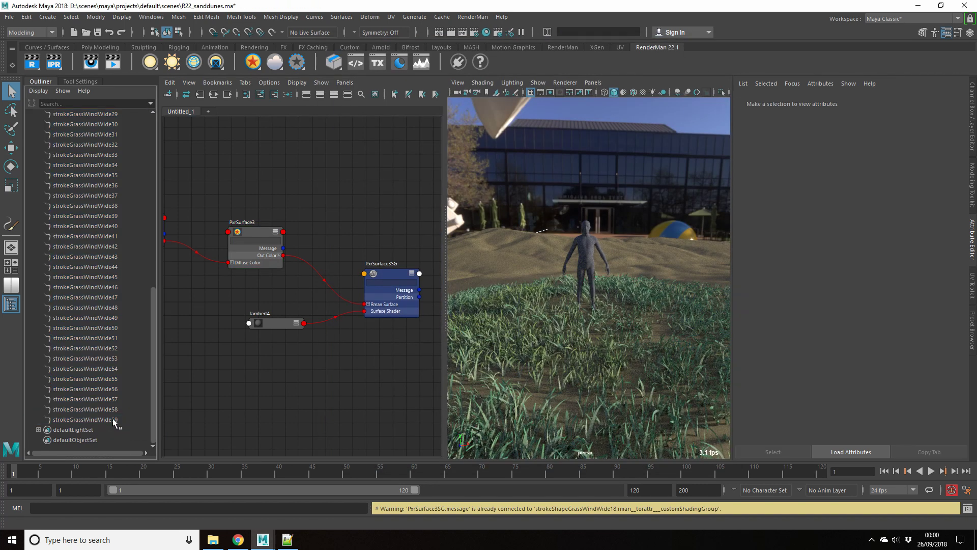
scroll(585, 316, down, 5)
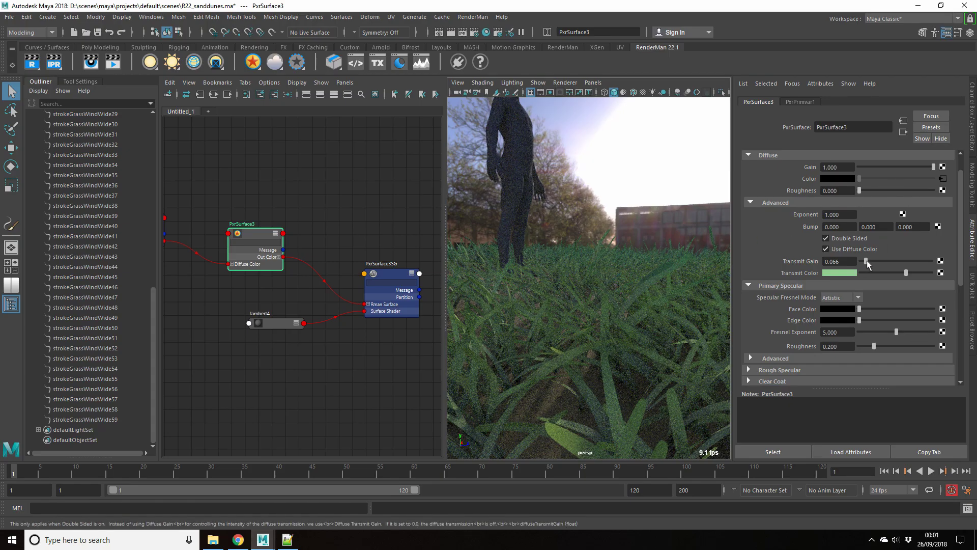
- Set PxrSurface3's Transmit Gain to 0.184 and make its Transmit Color a darker green
drag(867, 261, 860, 261)
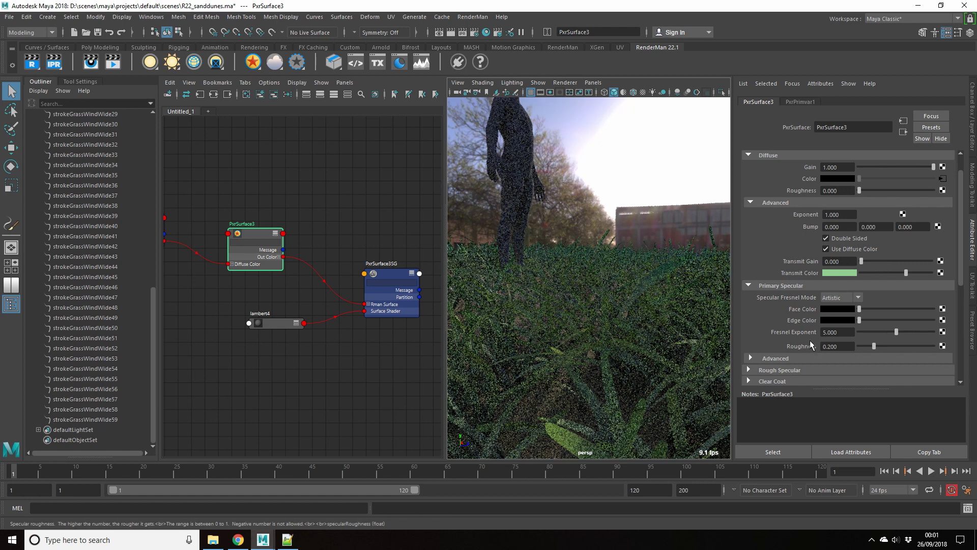
click(868, 261)
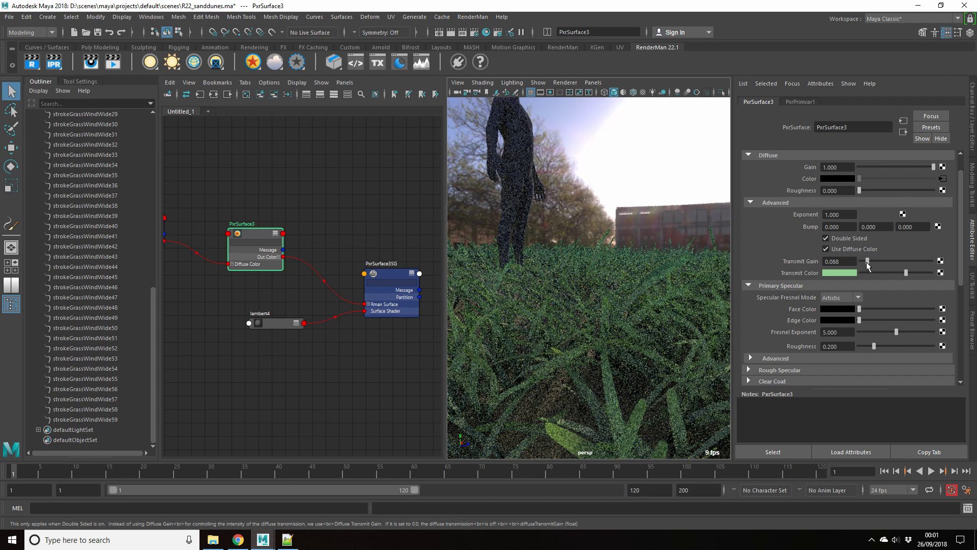
drag(868, 261, 869, 261)
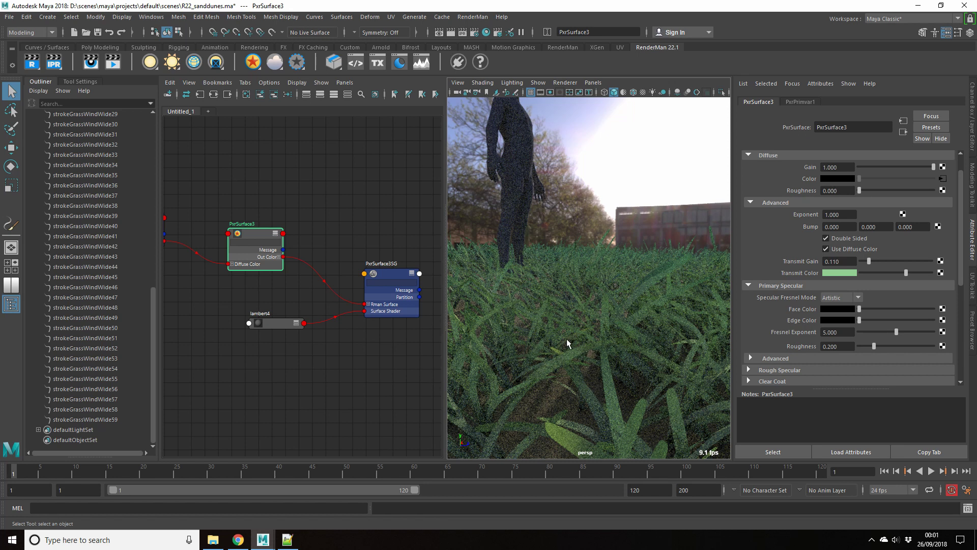
drag(896, 272, 894, 273)
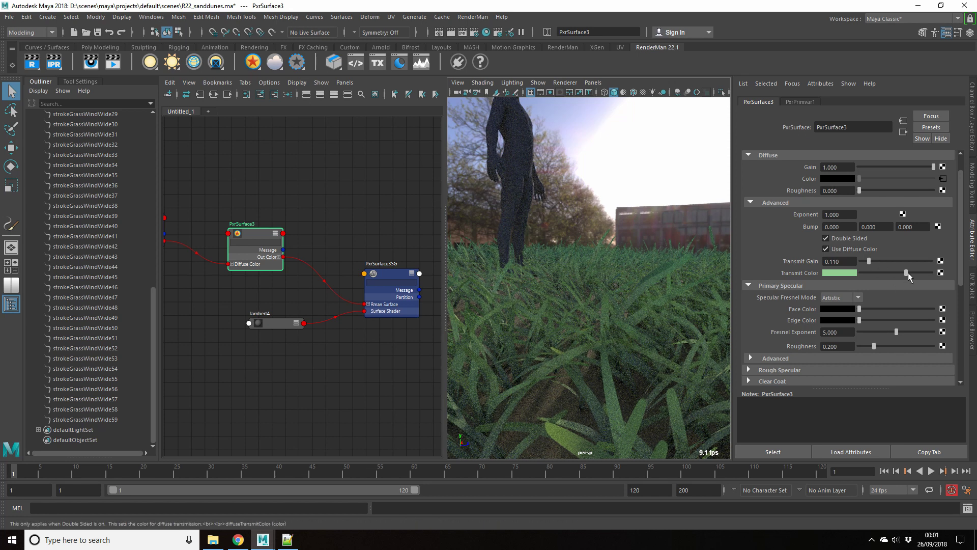
click(877, 261)
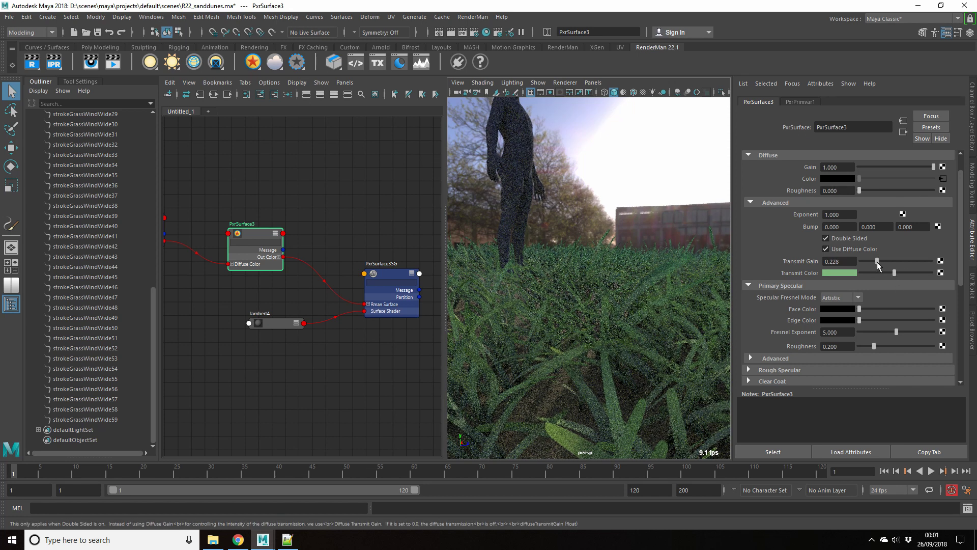
drag(877, 261, 873, 261)
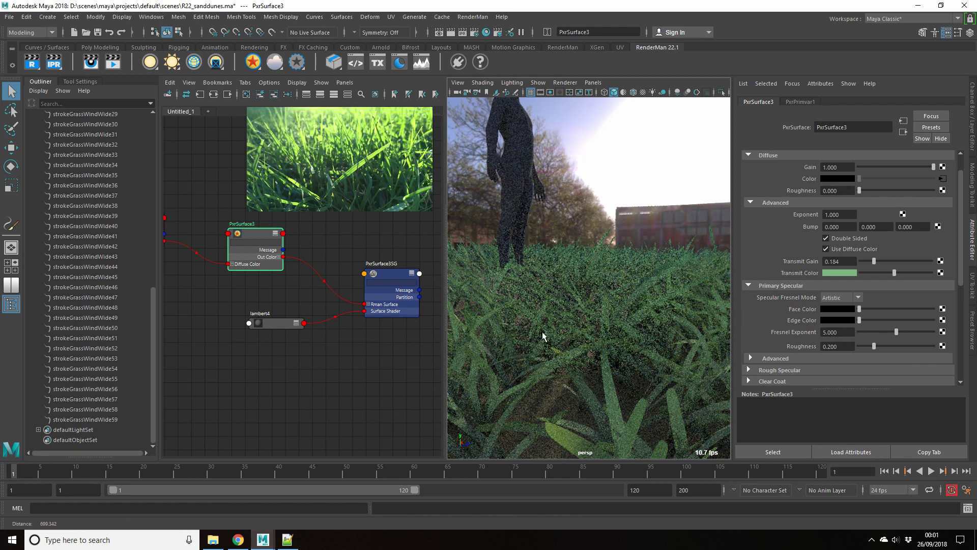
scroll(561, 362, down, 3)
scroll(567, 353, up, 2)
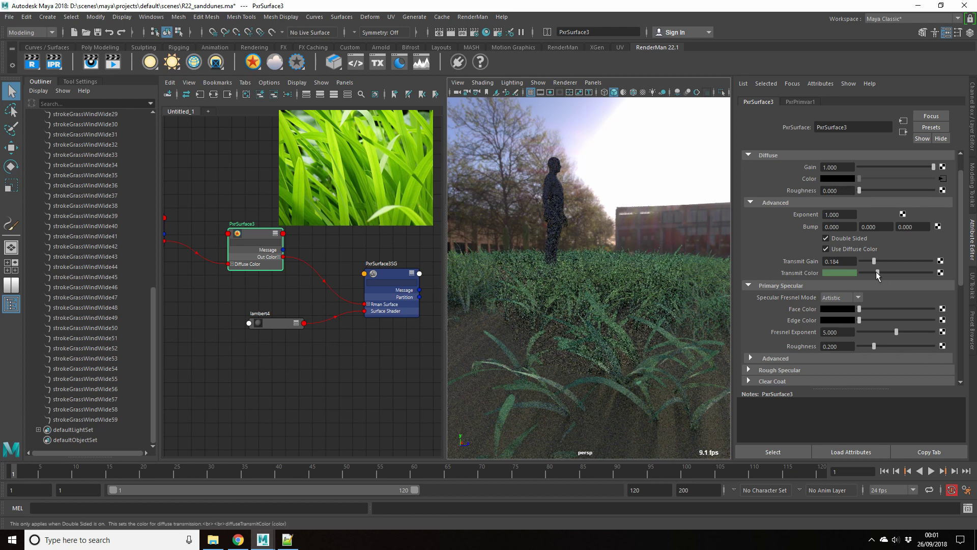
click(873, 272)
- Set Specular Fresnel Mode to Physical with a white Edge Color
drag(872, 272, 874, 272)
click(847, 298)
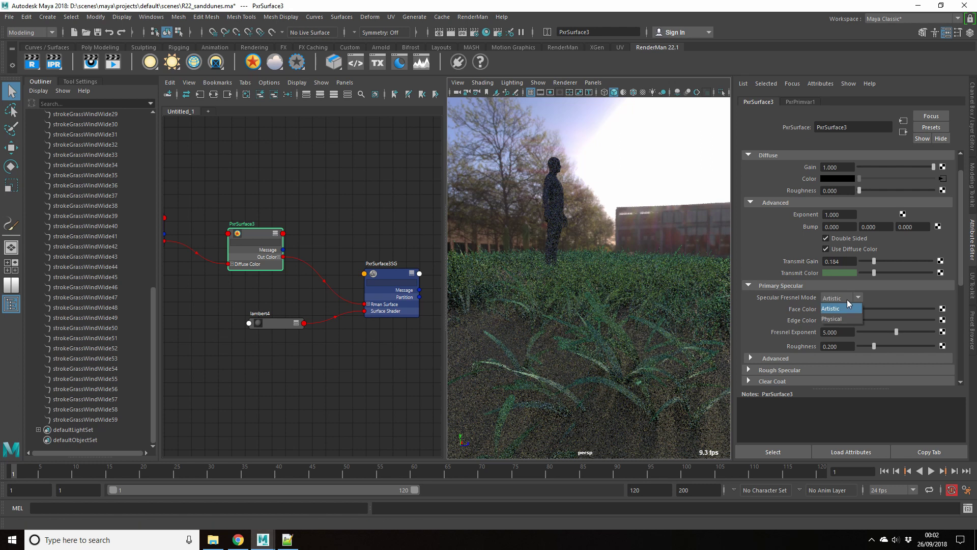
click(844, 318)
drag(863, 311, 935, 309)
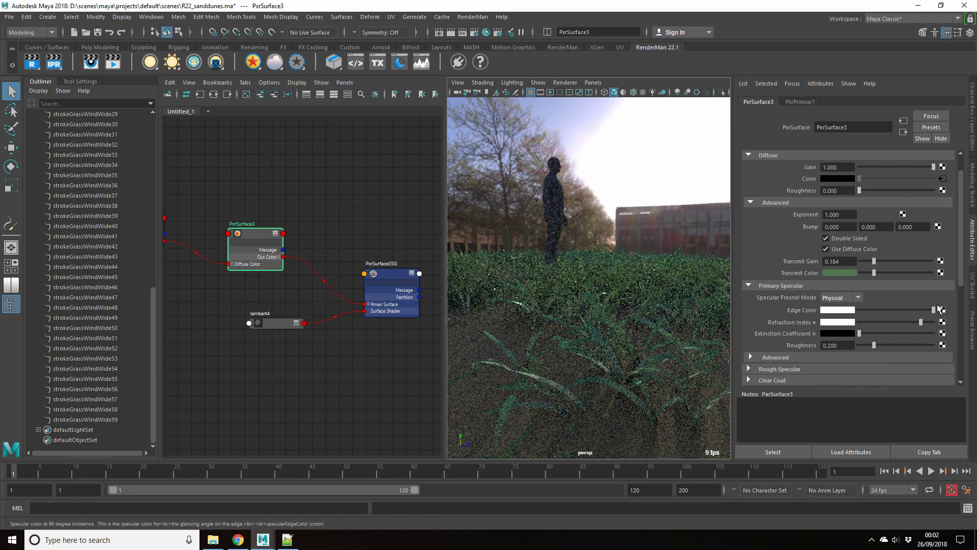
- Choose Ggx as the Primary Specular model under Advanced
scroll(865, 292, down, 3)
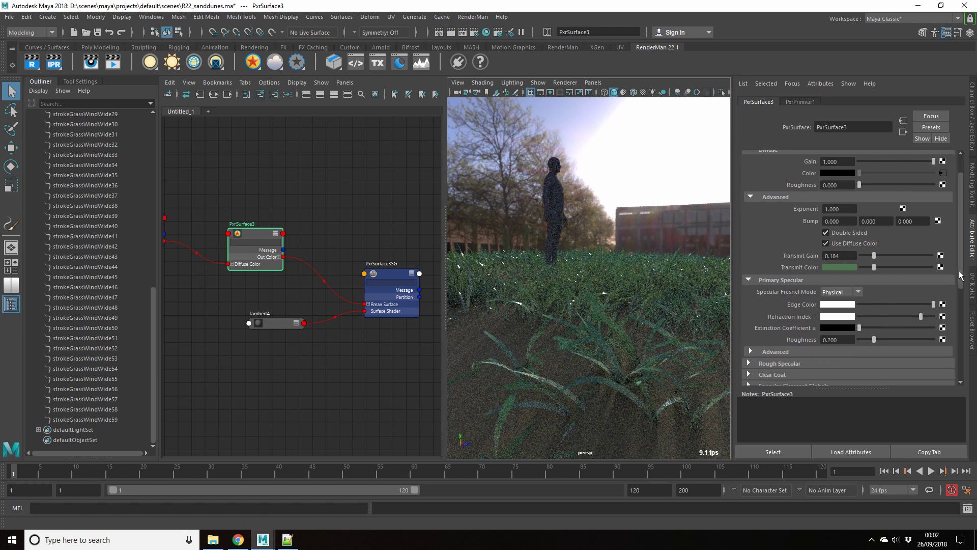
click(777, 291)
click(855, 303)
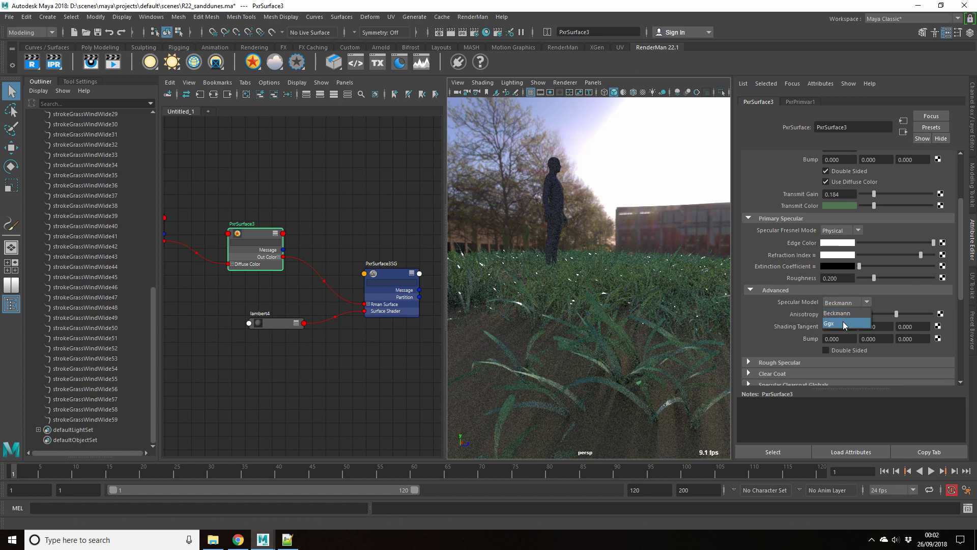
click(825, 350)
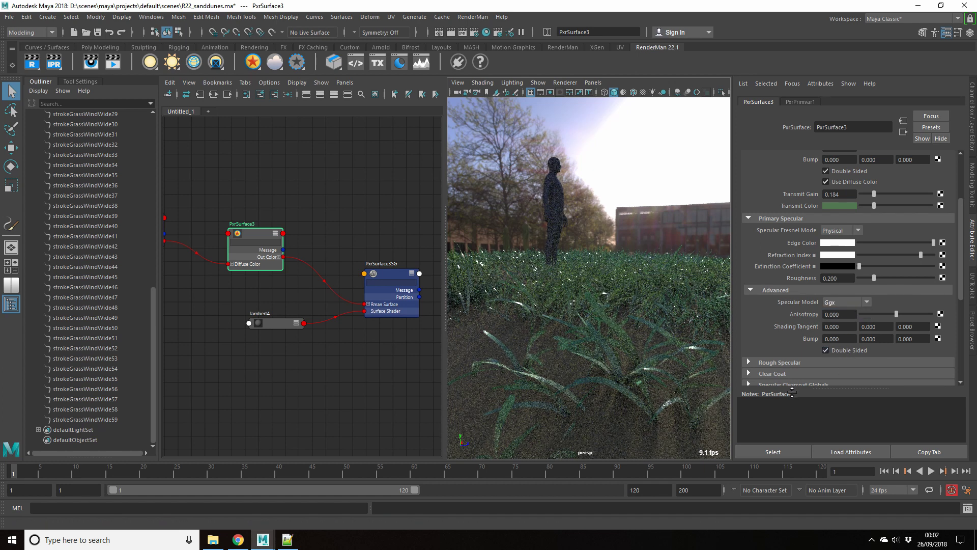
mouse_move(651, 304)
alt+right_down()
mouse_move(602, 341)
mouse_move(606, 329)
mouse_move(600, 352)
mouse_move(561, 351)
alt+right_up()
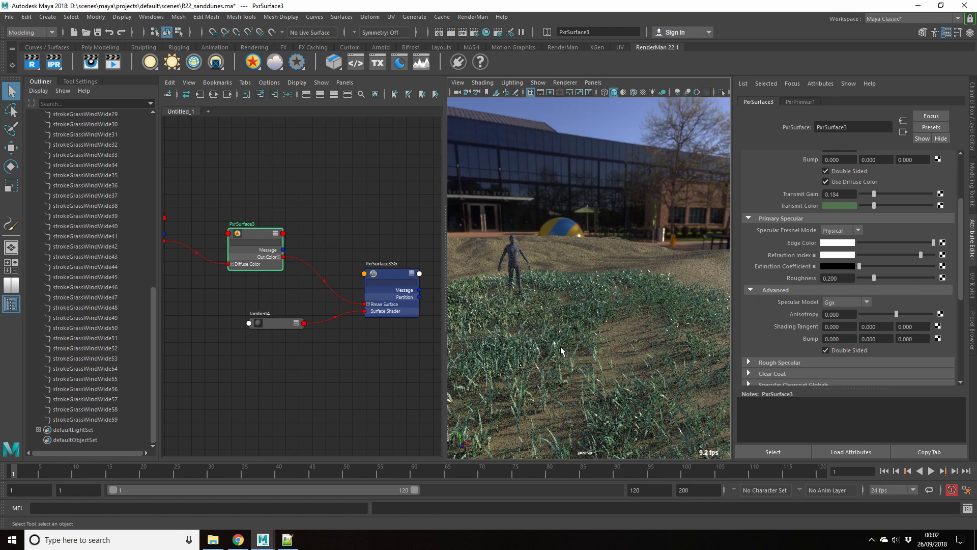
- Orbit the camera to bring the figure toward the centre of the view
alt+drag(562, 351, 632, 374)
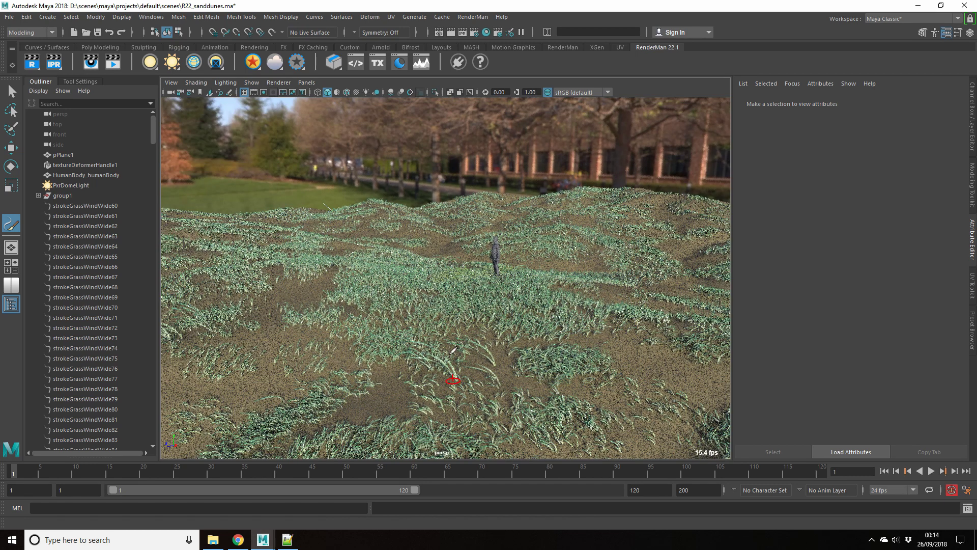
- Orbit around the grassy dunes toward the flag, trees and brick building
alt+drag(532, 283, 464, 281)
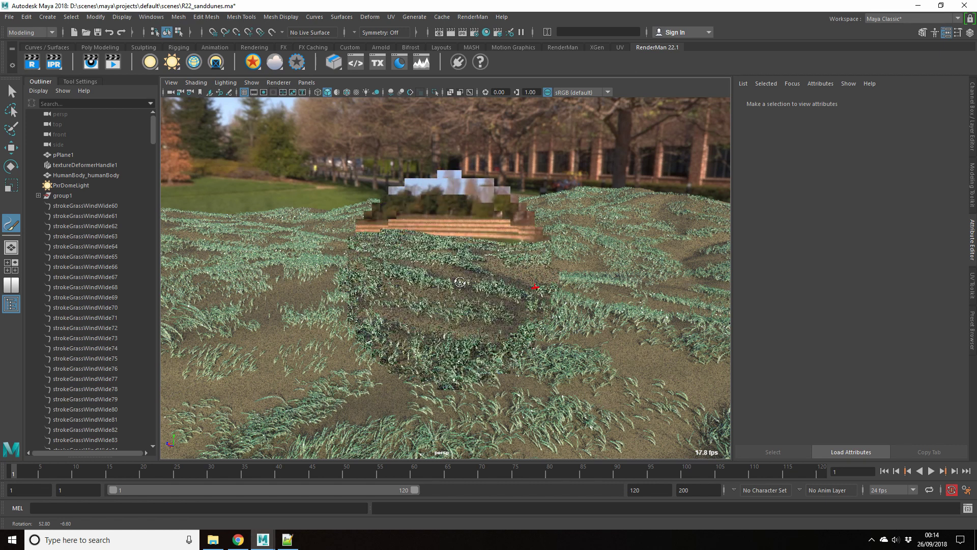
alt+drag(464, 281, 432, 295)
mouse_move(433, 295)
alt+right_down()
mouse_move(408, 314)
mouse_move(334, 327)
alt+right_up()
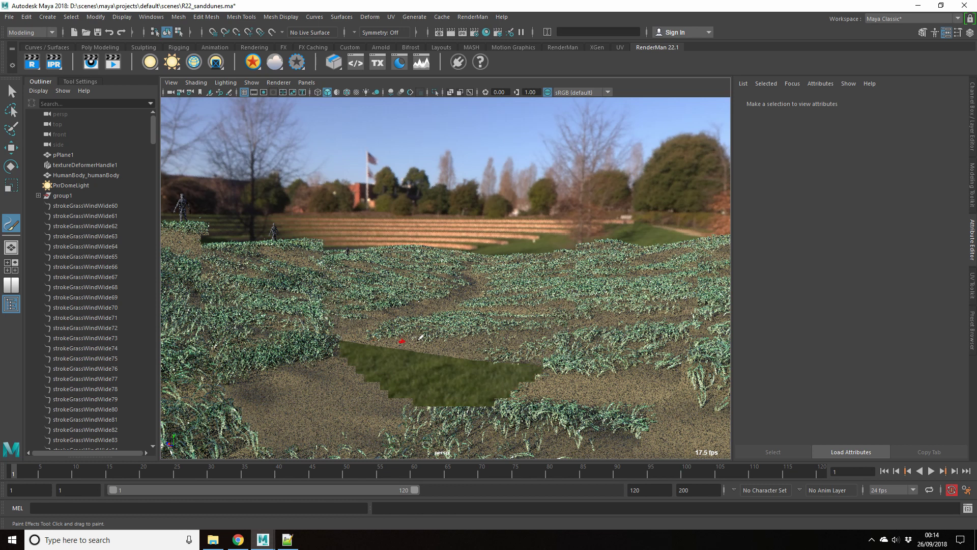
scroll(417, 337, down, 5)
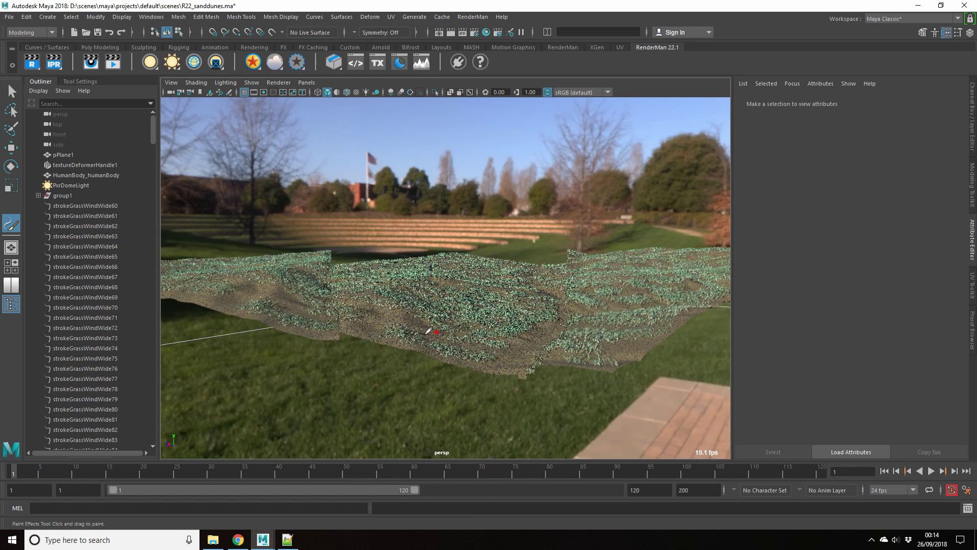
alt+drag(429, 331, 539, 337)
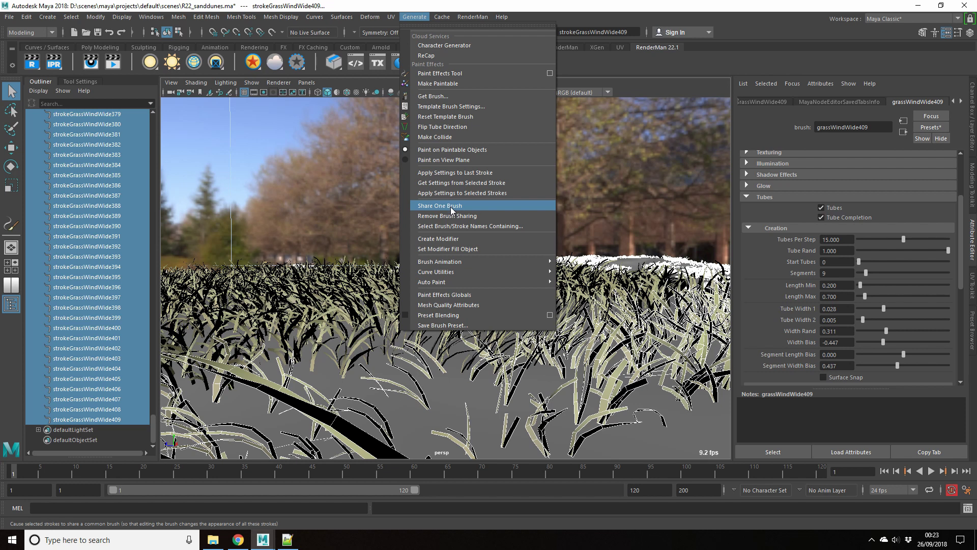
- Apply Share One Brush to the selected strokes strokeGrassWindWide379 to 409
click(451, 207)
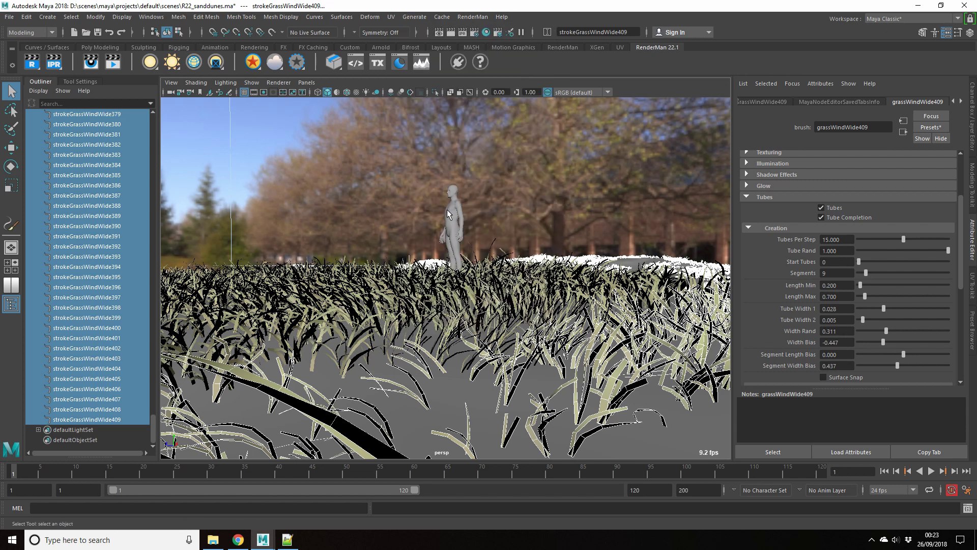